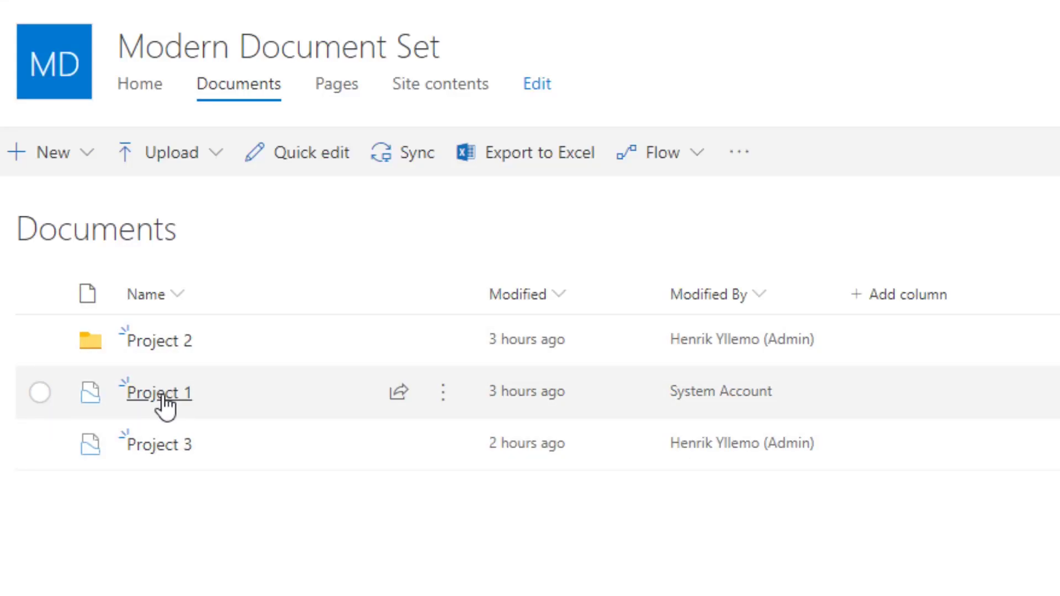
Look through the Project 1 document set and Project 3's actions in the Documents library
{"action": "left_click", "coordinate": [163, 396]}
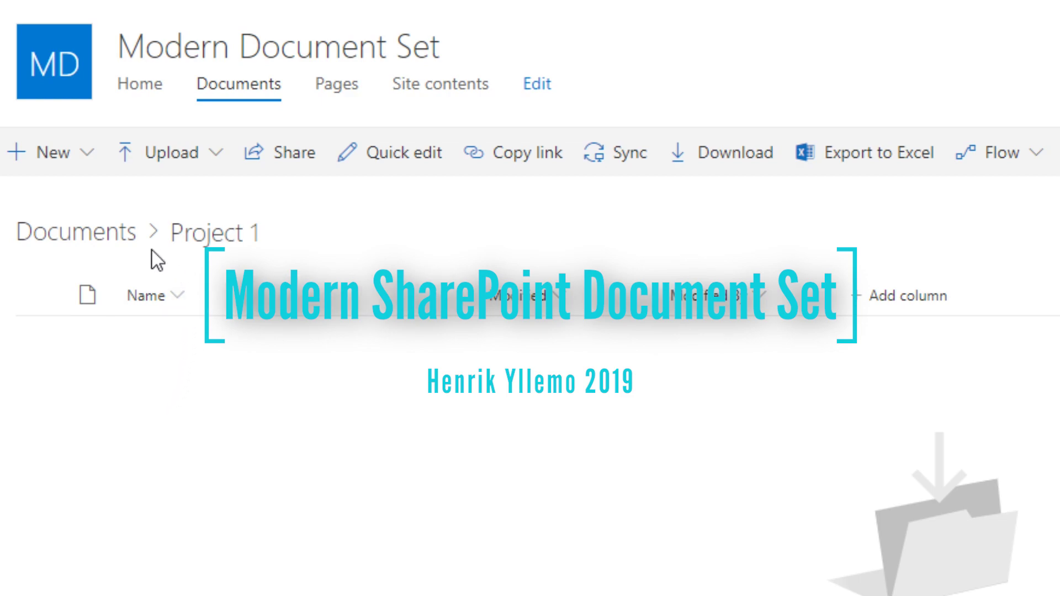
{"action": "left_click", "coordinate": [137, 242]}
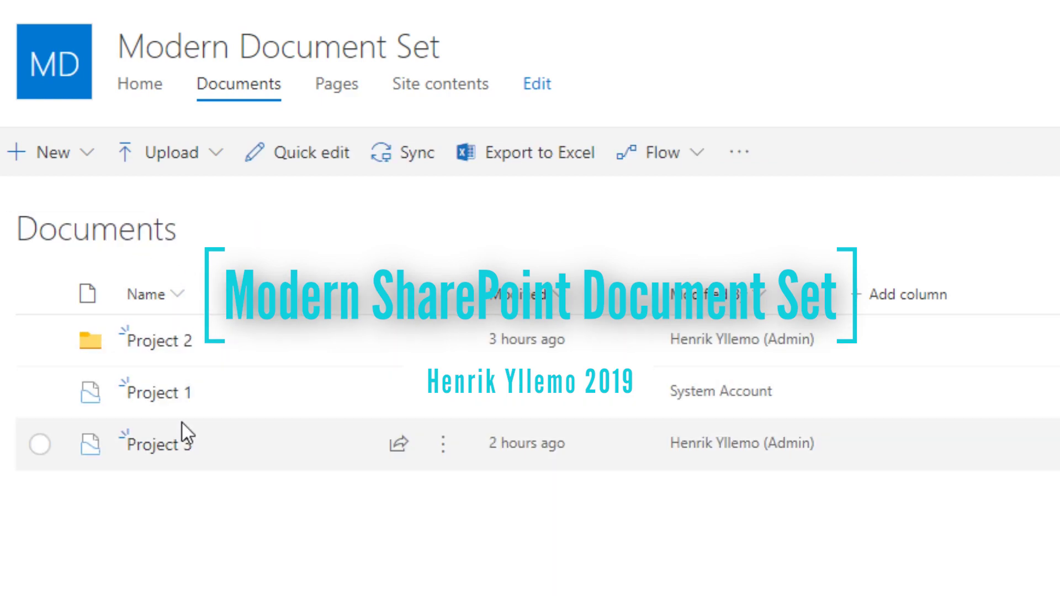
{"action": "left_click", "coordinate": [437, 450]}
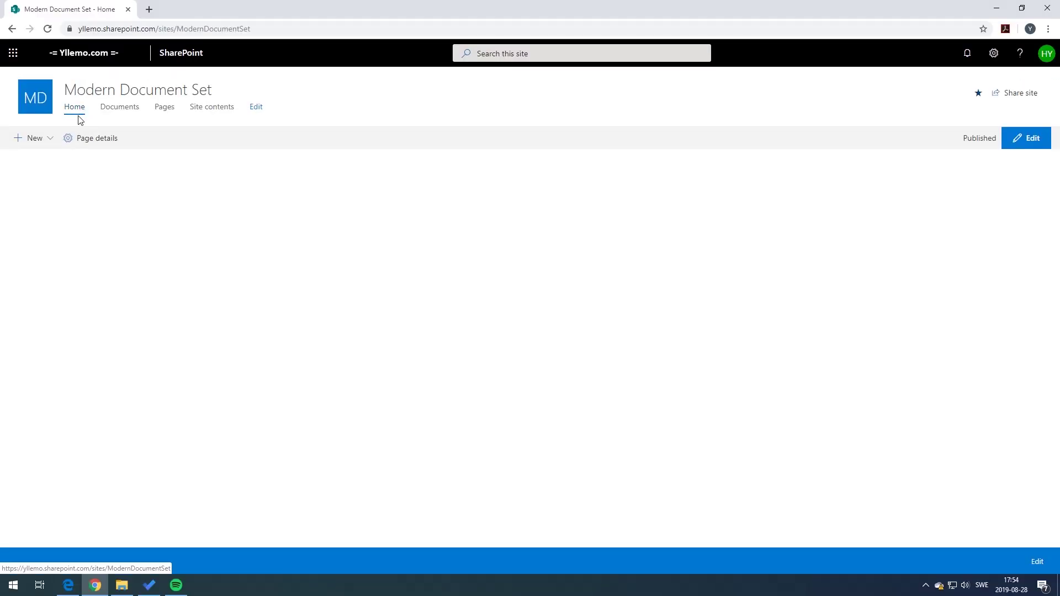
{"action": "left_click", "coordinate": [114, 112]}
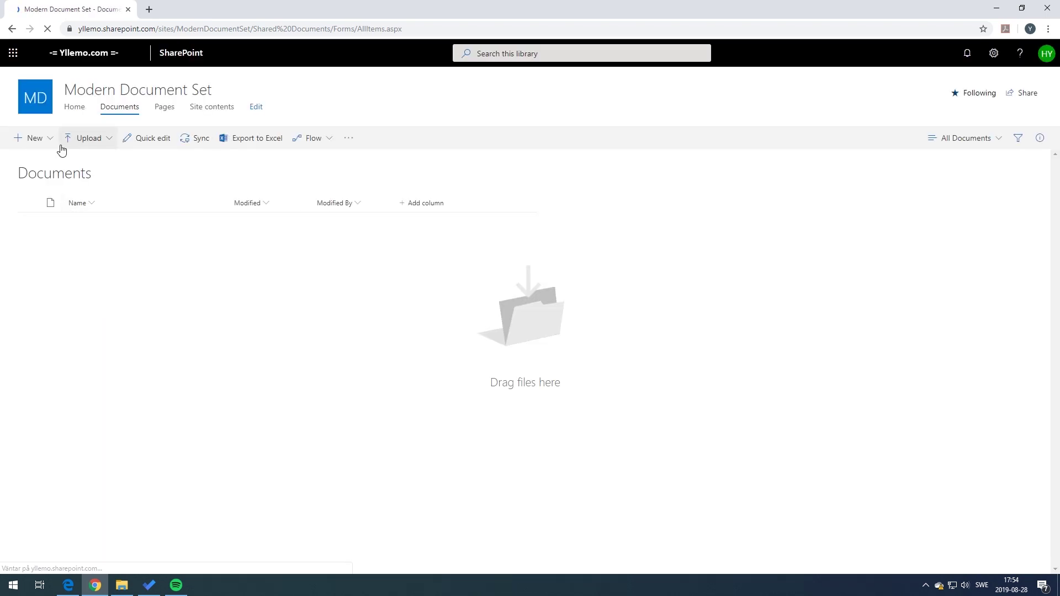
{"action": "left_click", "coordinate": [49, 139]}
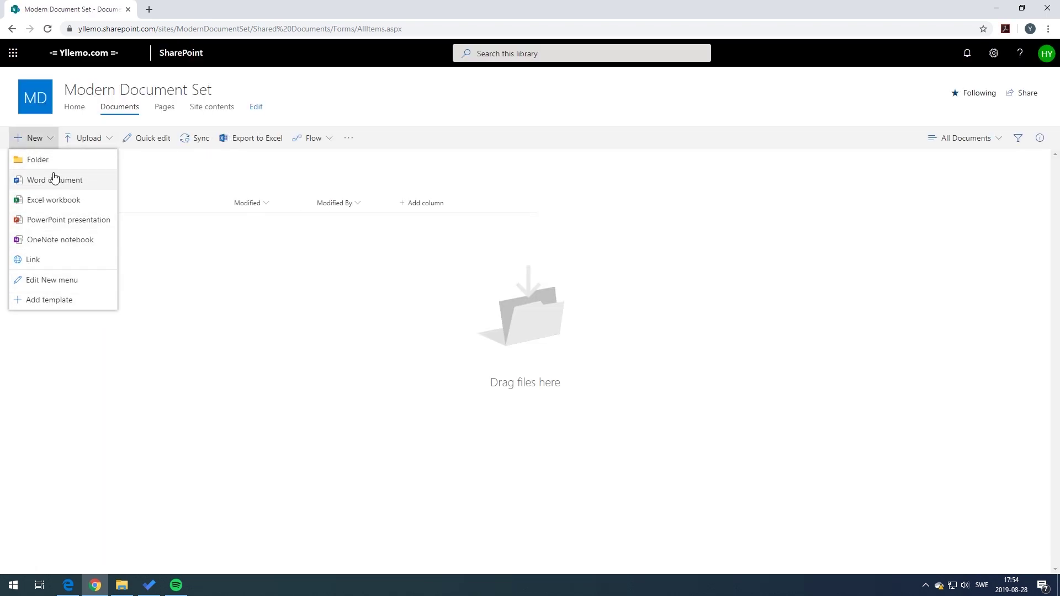
{"action": "left_click", "coordinate": [294, 375]}
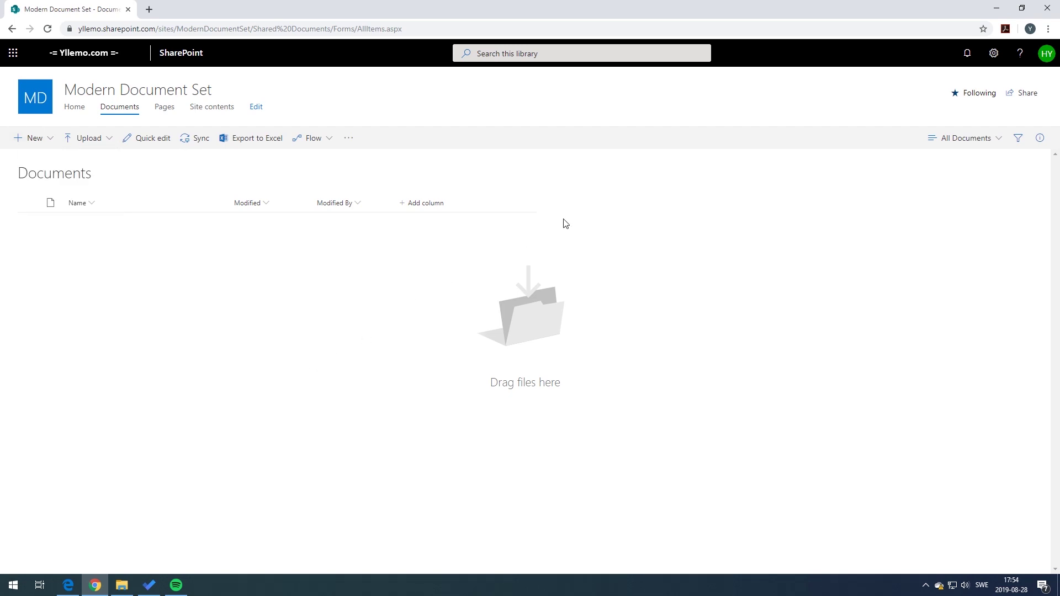
Go to Site collection features in the full site settings and activate Document Sets
{"action": "left_click", "coordinate": [995, 54]}
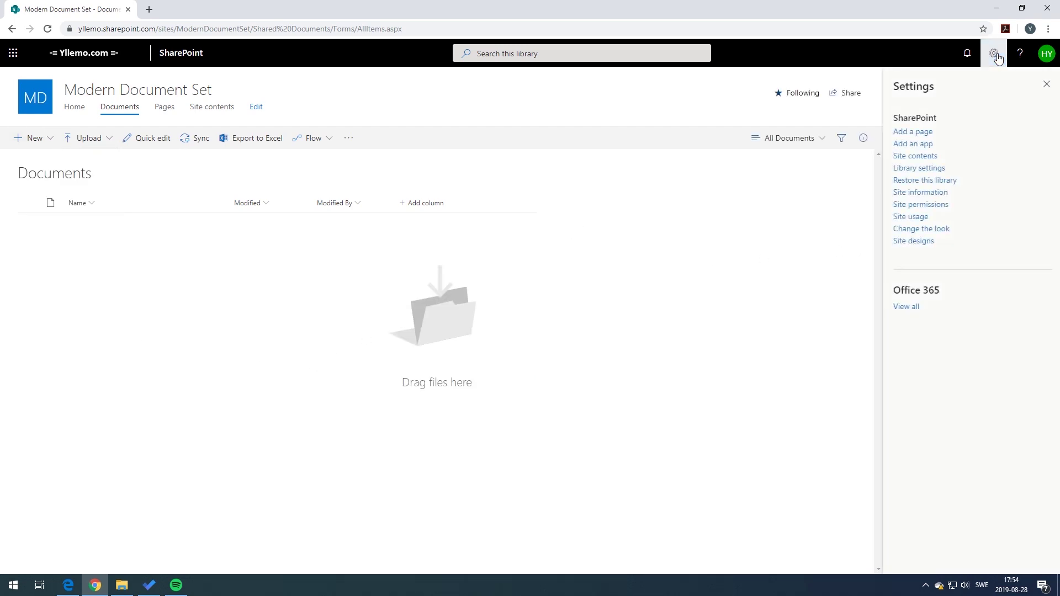
{"action": "left_click", "coordinate": [921, 193]}
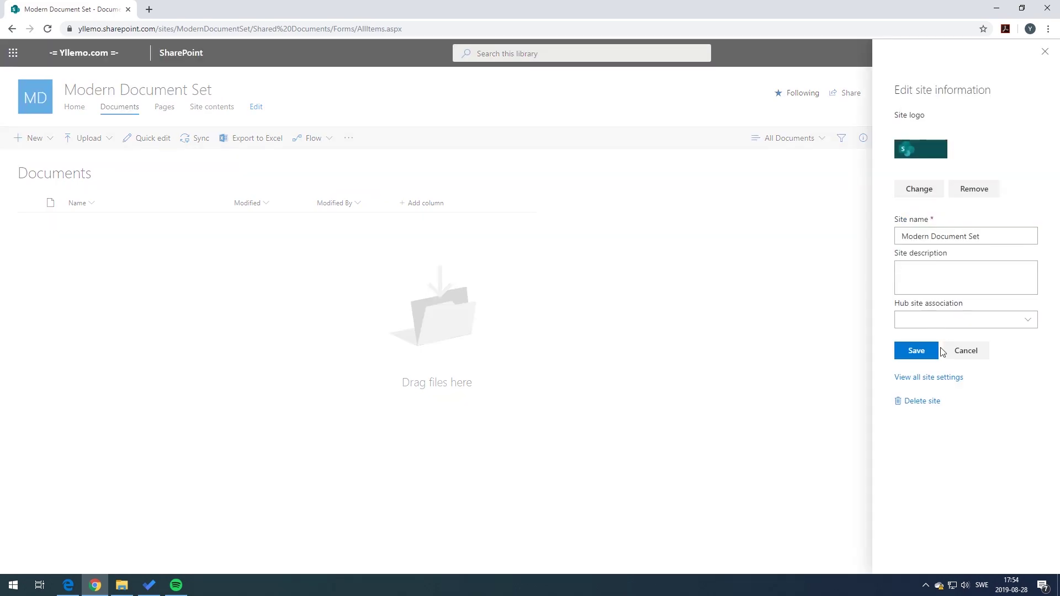
{"action": "left_click", "coordinate": [943, 379]}
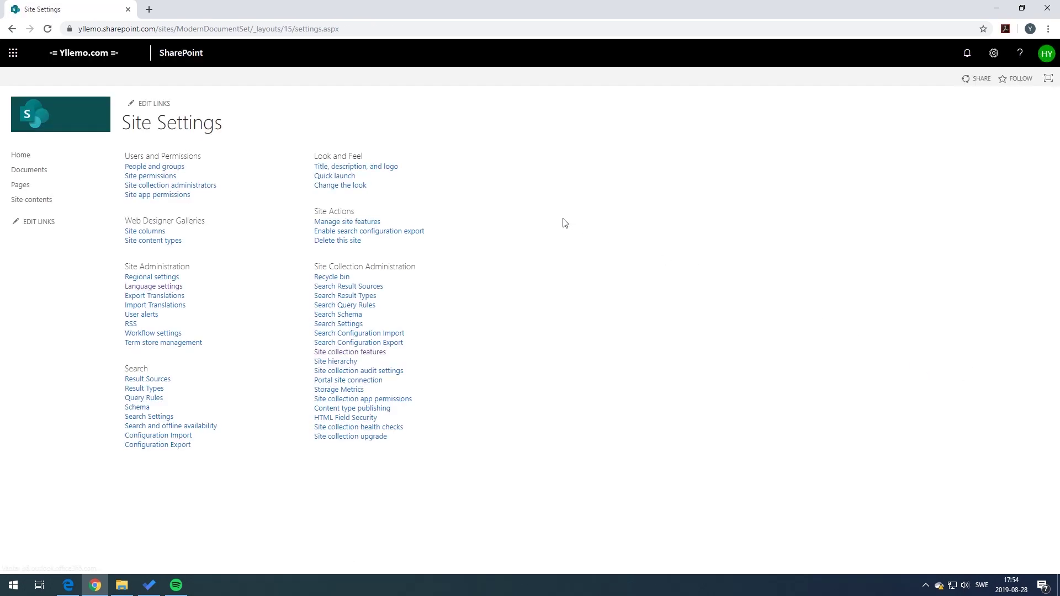
{"action": "left_click_drag", "start_coordinate": [320, 266], "coordinate": [428, 269]}
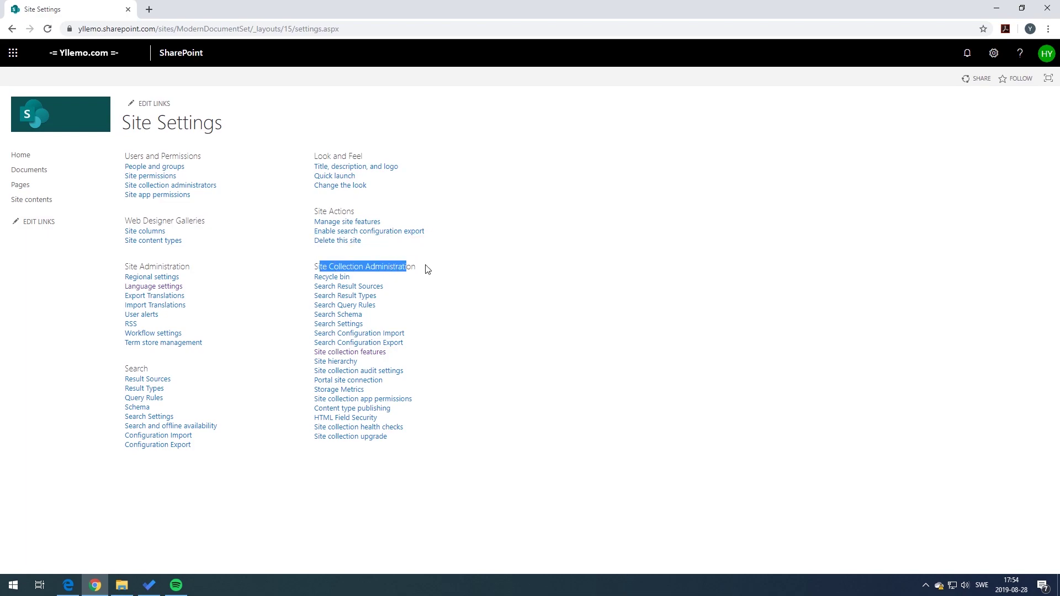
{"action": "left_click", "coordinate": [353, 353]}
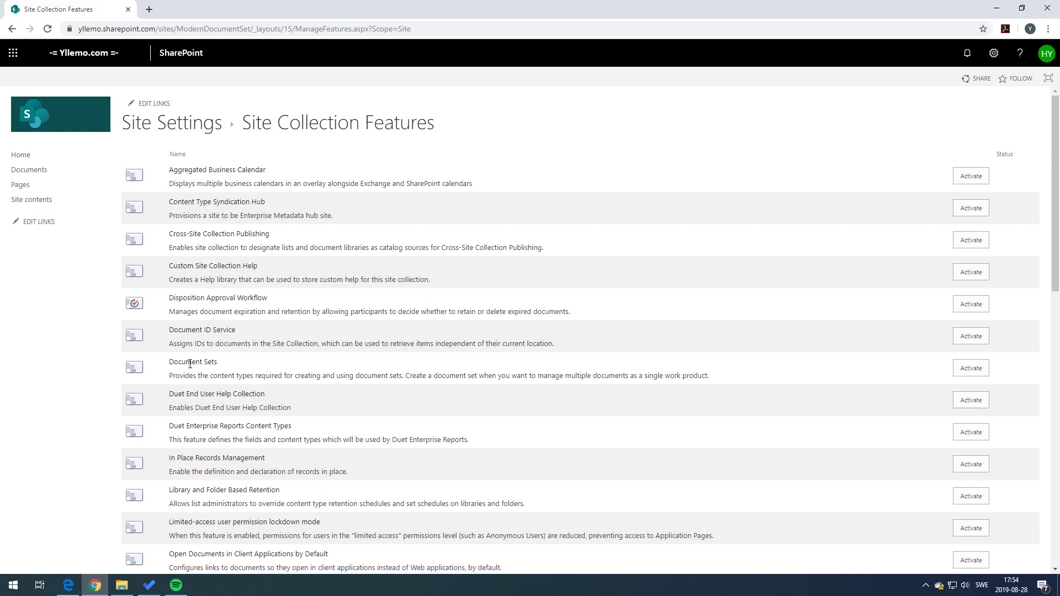
{"action": "left_click_drag", "start_coordinate": [179, 364], "coordinate": [709, 377]}
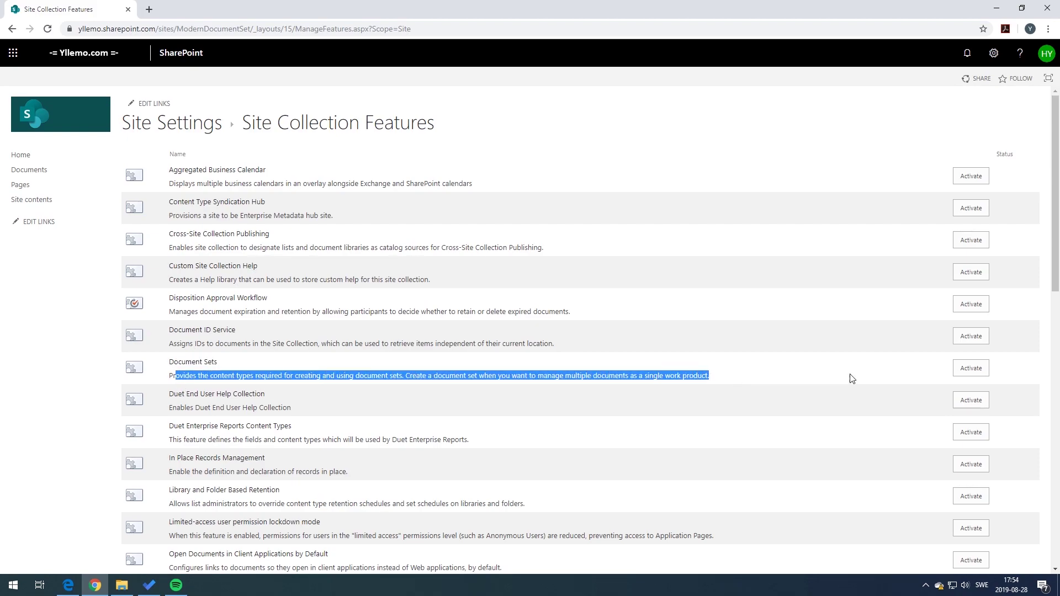
{"action": "left_click", "coordinate": [974, 375]}
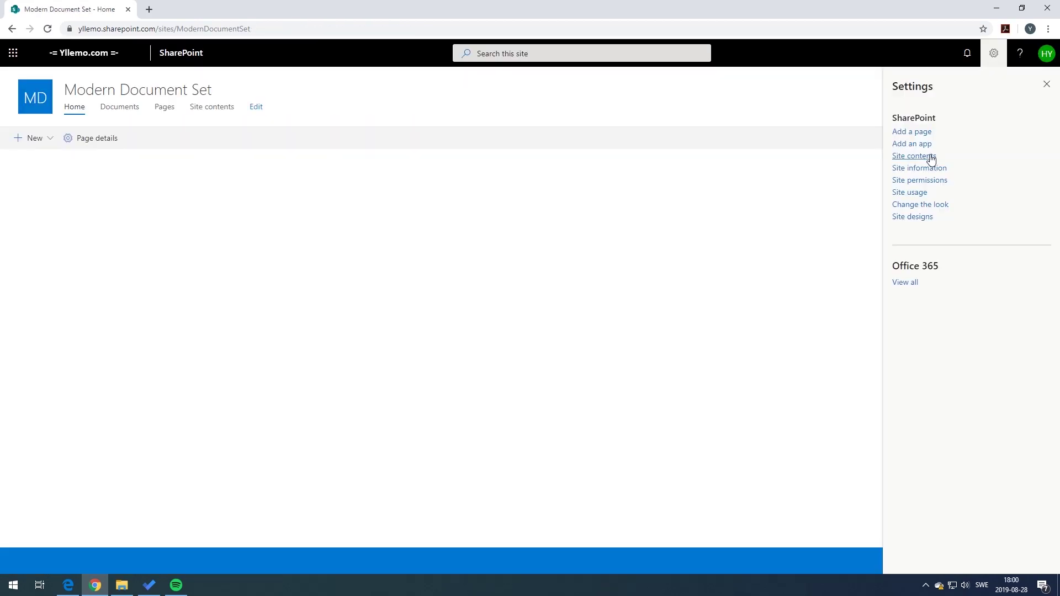
Go from Site contents to Site settings and open the Site content types list
{"action": "left_click", "coordinate": [931, 157]}
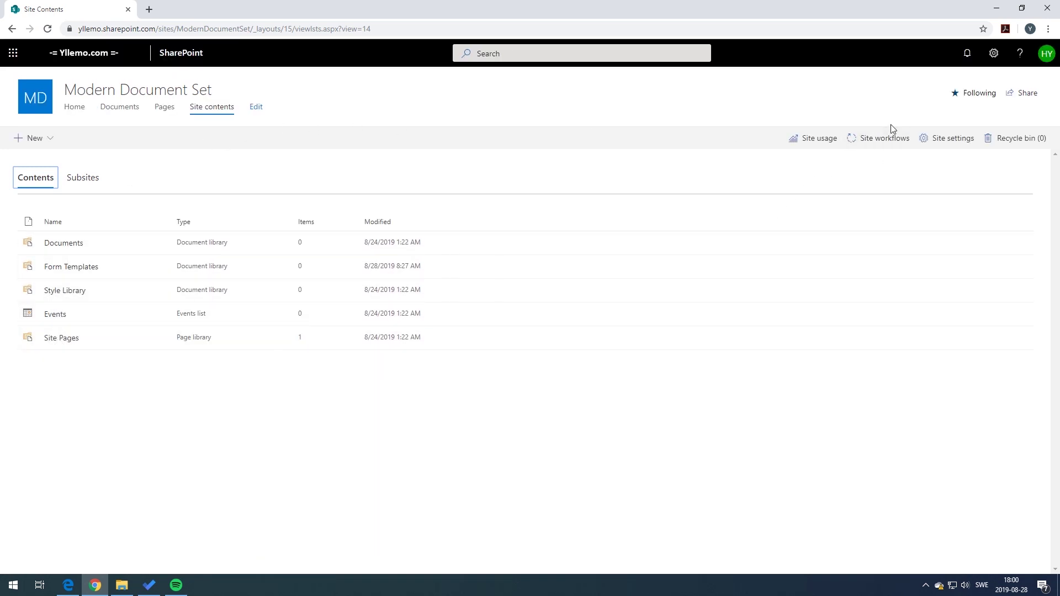
{"action": "left_click", "coordinate": [941, 137]}
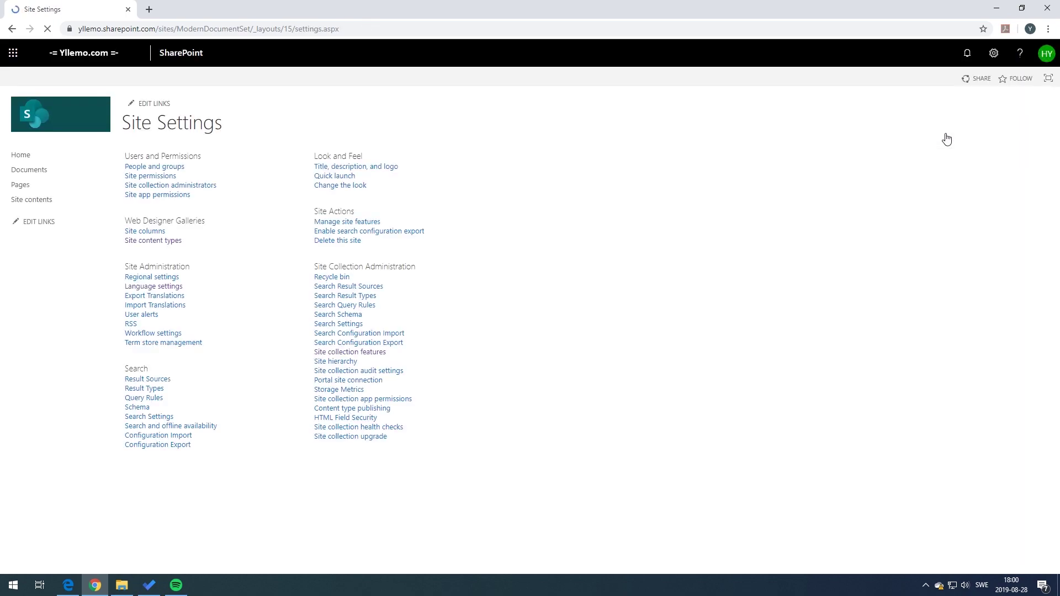
{"action": "left_click_drag", "start_coordinate": [131, 221], "coordinate": [199, 220]}
{"action": "left_click", "coordinate": [197, 219]}
{"action": "left_click", "coordinate": [150, 245]}
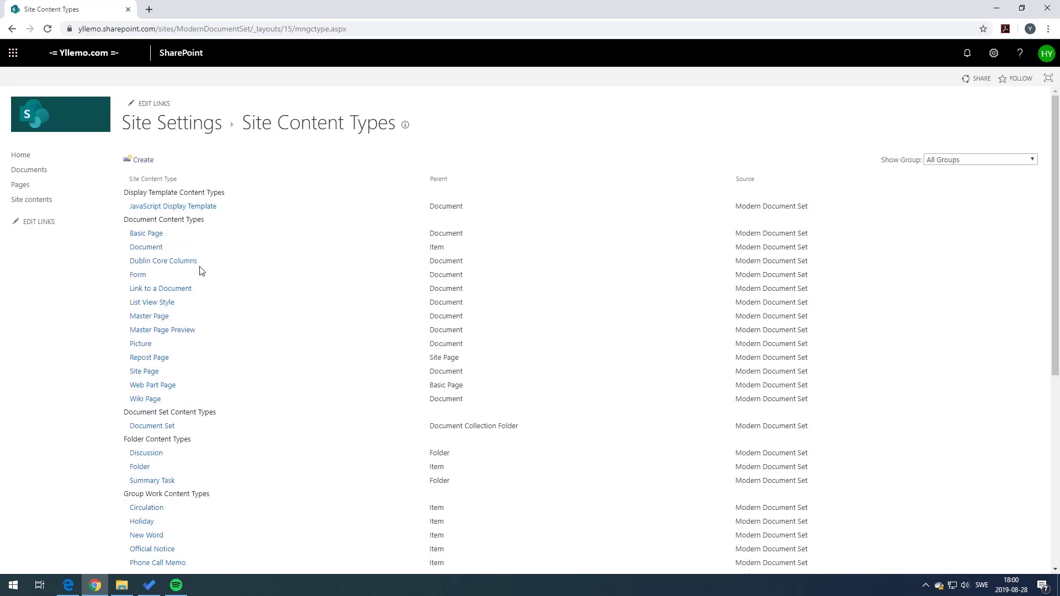
Create 'Project DocSet' with parent Document Set in a new Ylltec group and save it
{"action": "left_click", "coordinate": [142, 161]}
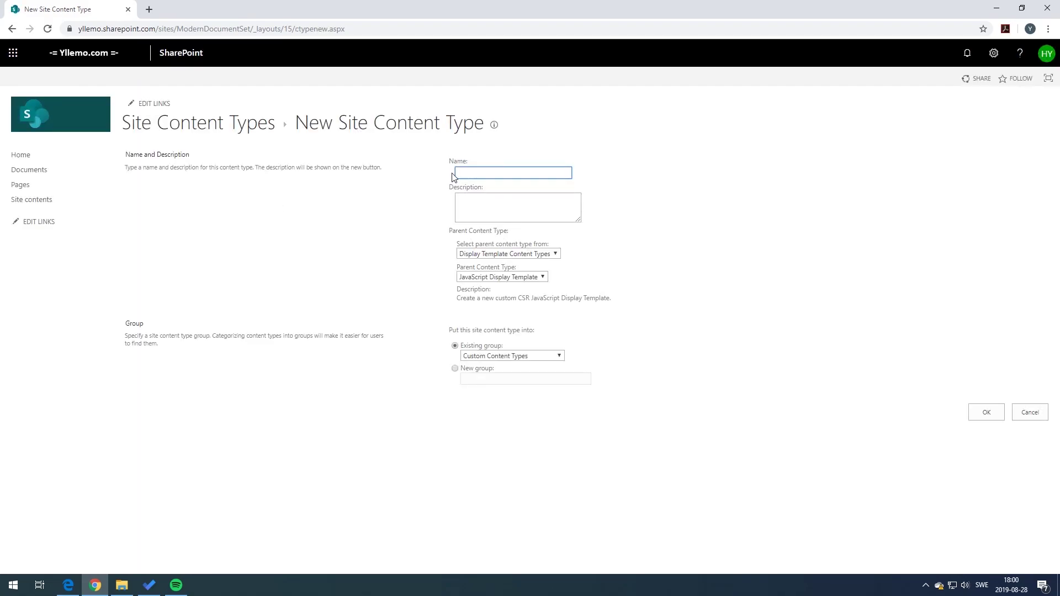
{"action": "type", "text": "Project DocSet"}
{"action": "left_click", "coordinate": [509, 213]}
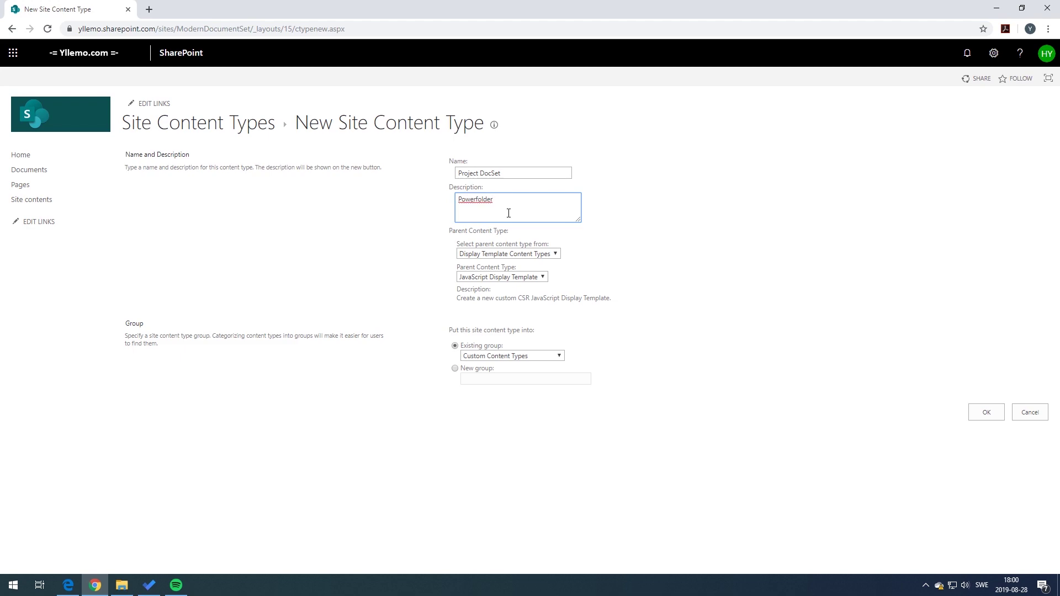
{"action": "left_click", "coordinate": [549, 253]}
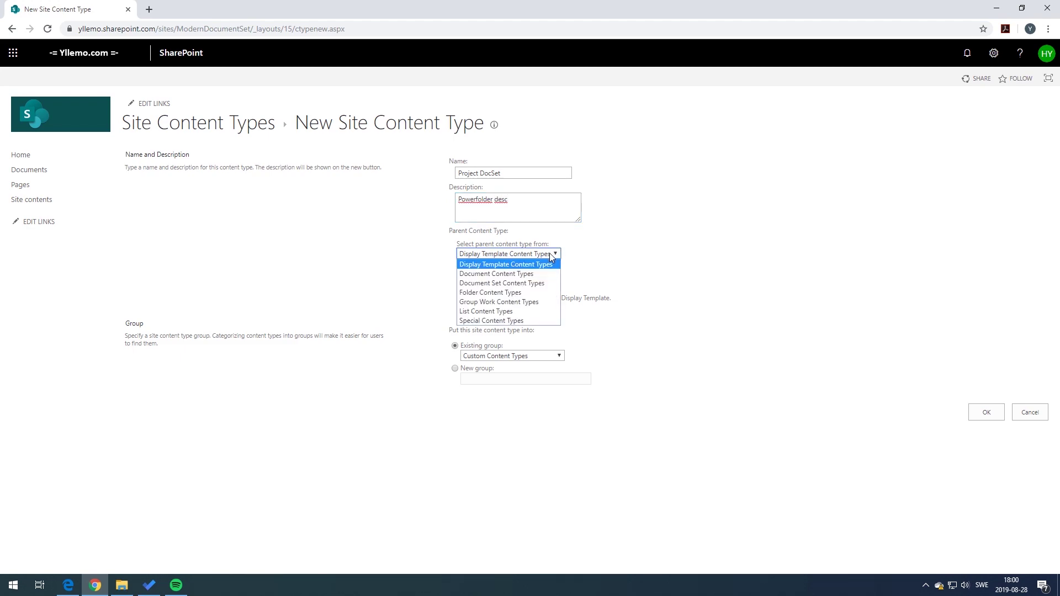
{"action": "left_click", "coordinate": [548, 286]}
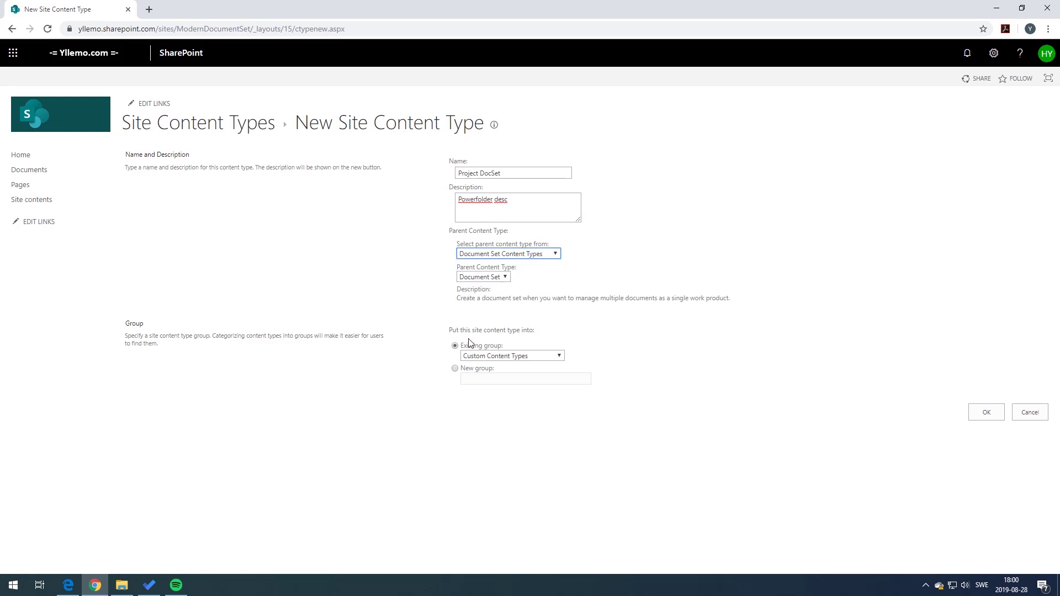
{"action": "left_click_drag", "start_coordinate": [449, 330], "coordinate": [535, 330]}
{"action": "left_click", "coordinate": [497, 350]}
{"action": "left_click", "coordinate": [455, 371]}
{"action": "left_click", "coordinate": [492, 378]}
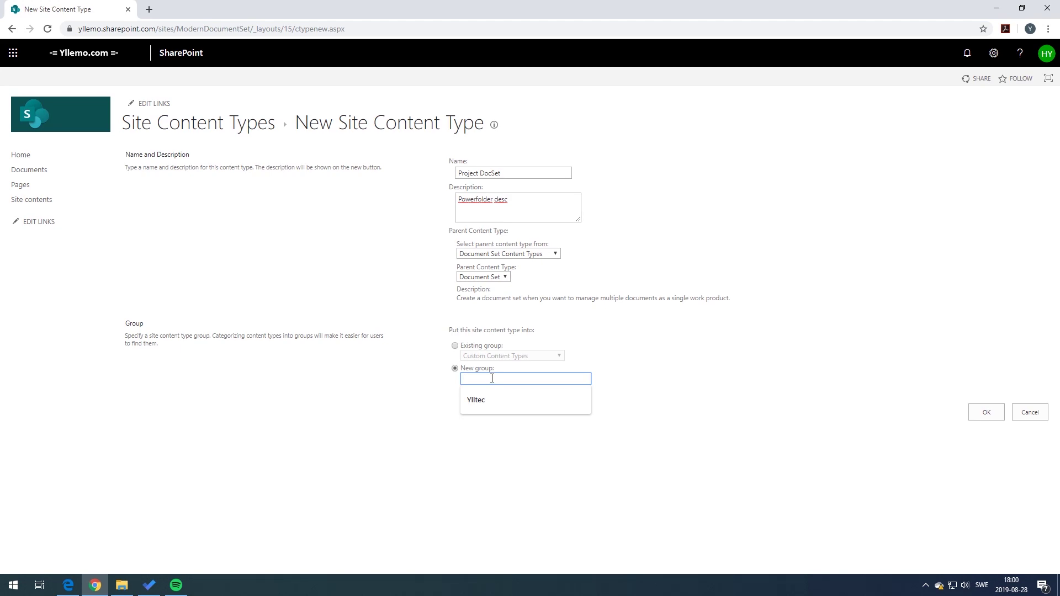
{"action": "left_click", "coordinate": [491, 402]}
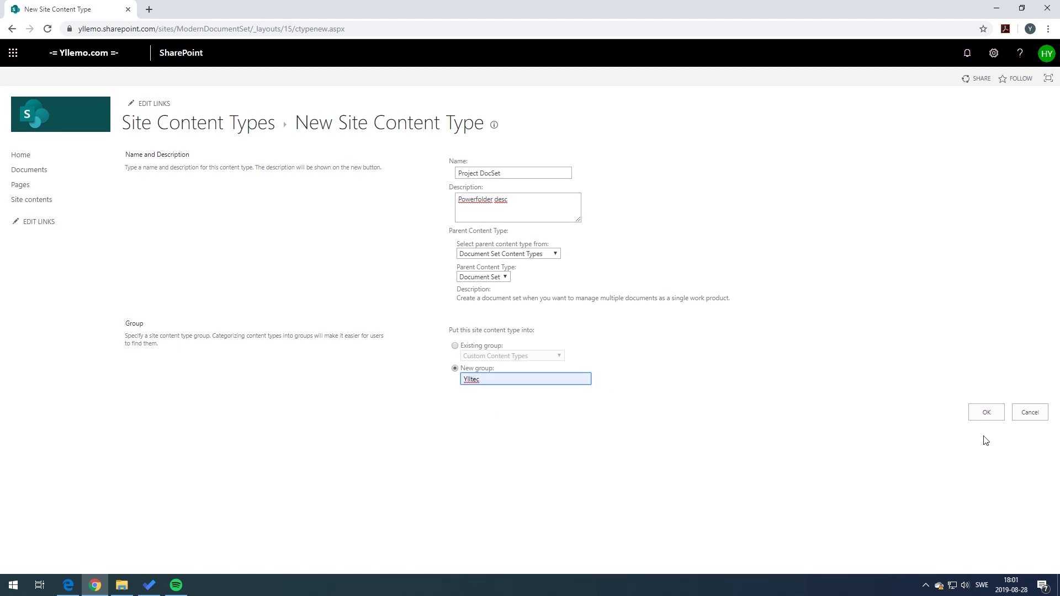
{"action": "left_click", "coordinate": [987, 413]}
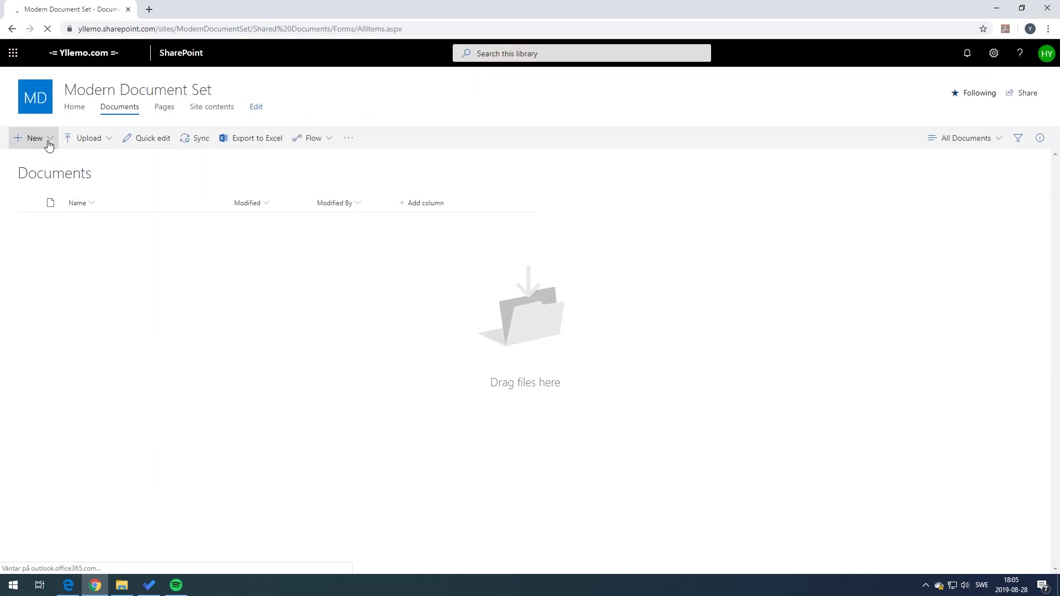
Set Allow management of content types to Yes in the library's advanced settings and save
{"action": "left_click", "coordinate": [49, 143]}
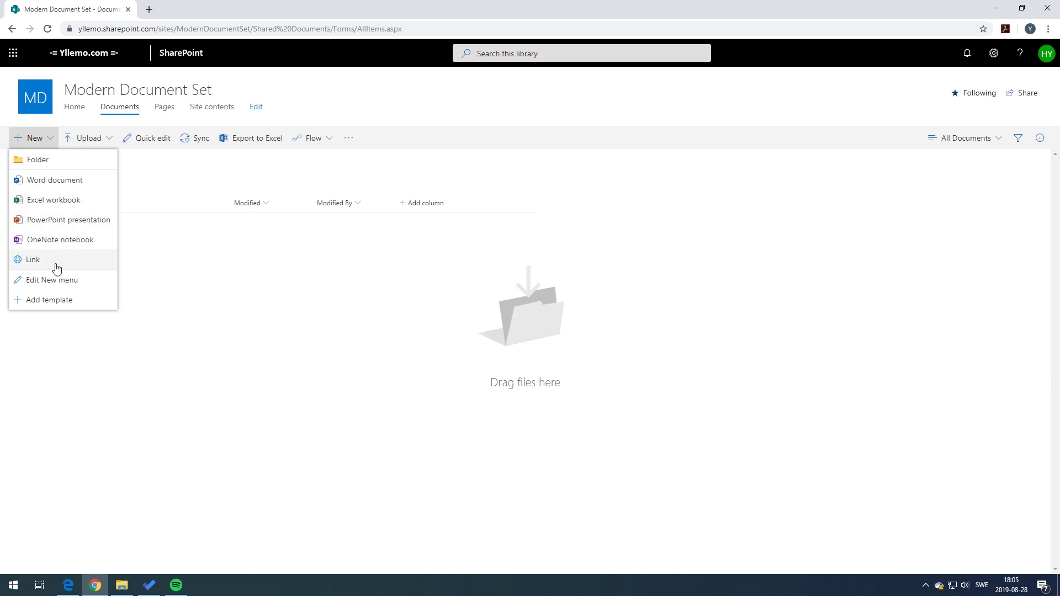
{"action": "left_click", "coordinate": [183, 307]}
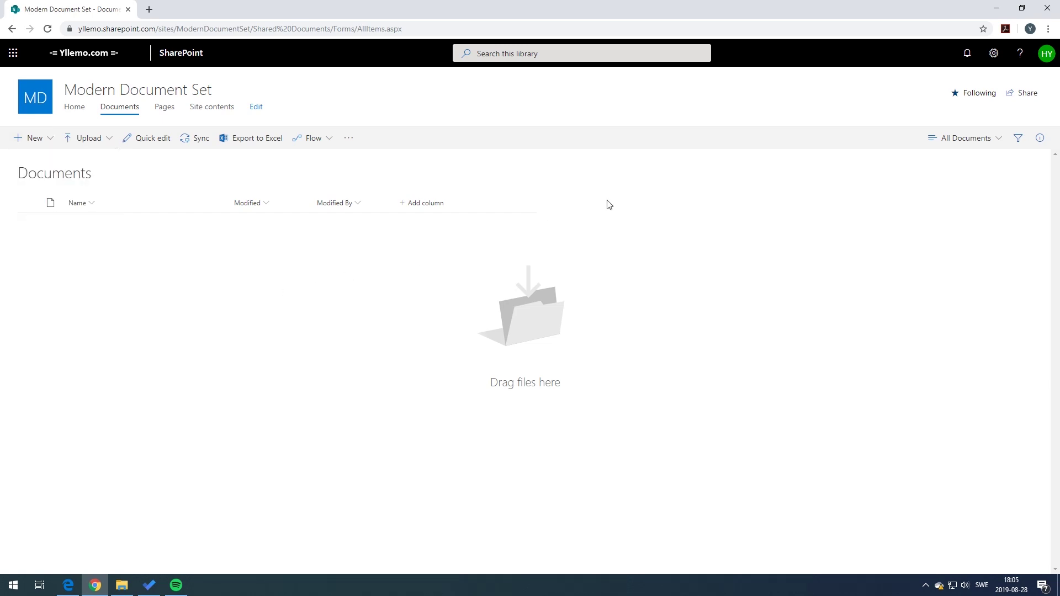
{"action": "left_click", "coordinate": [993, 55]}
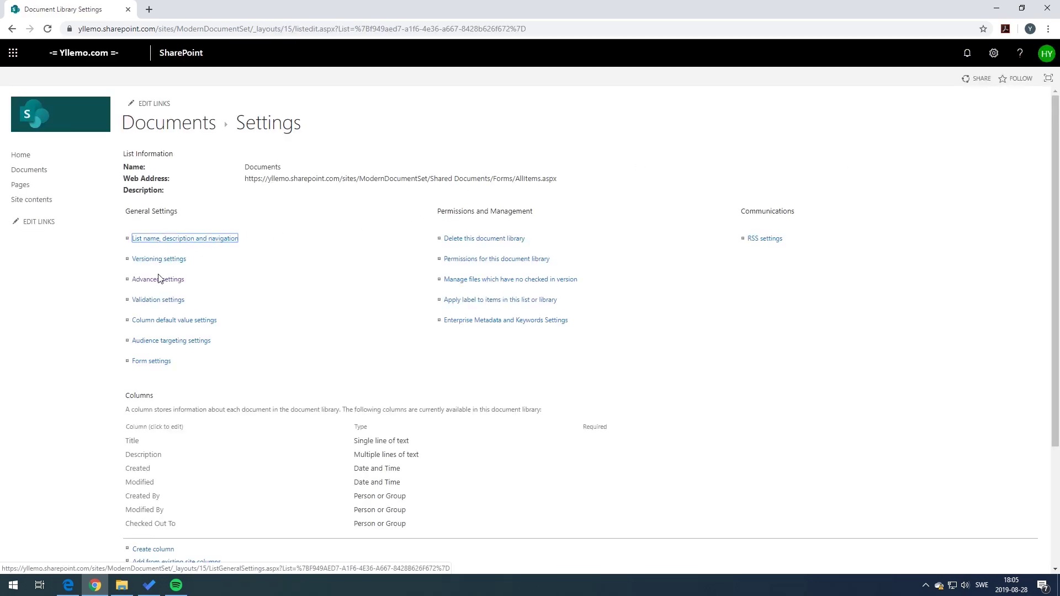
{"action": "left_click", "coordinate": [160, 280]}
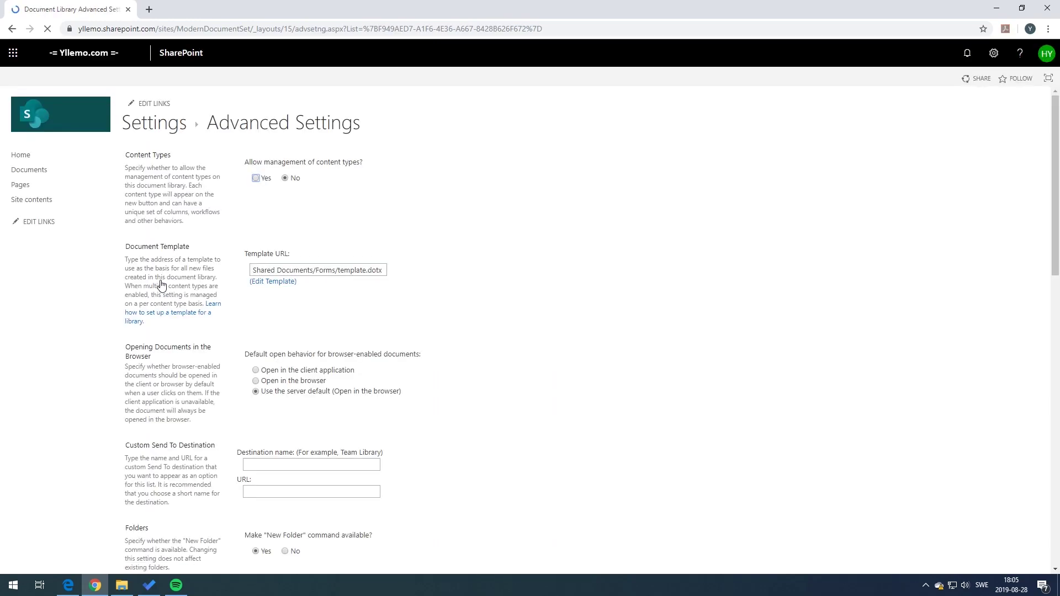
{"action": "left_click", "coordinate": [256, 179]}
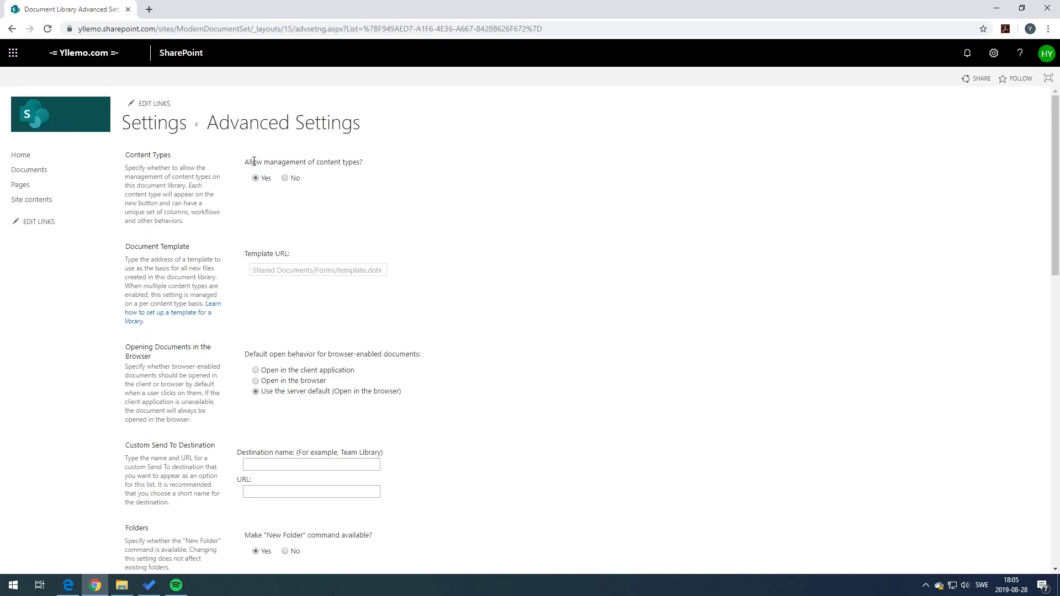
{"action": "double_click", "coordinate": [254, 161]}
{"action": "left_click", "coordinate": [287, 168]}
{"action": "scroll", "coordinate": [666, 504], "scroll_direction": "down", "scroll_amount": 7}
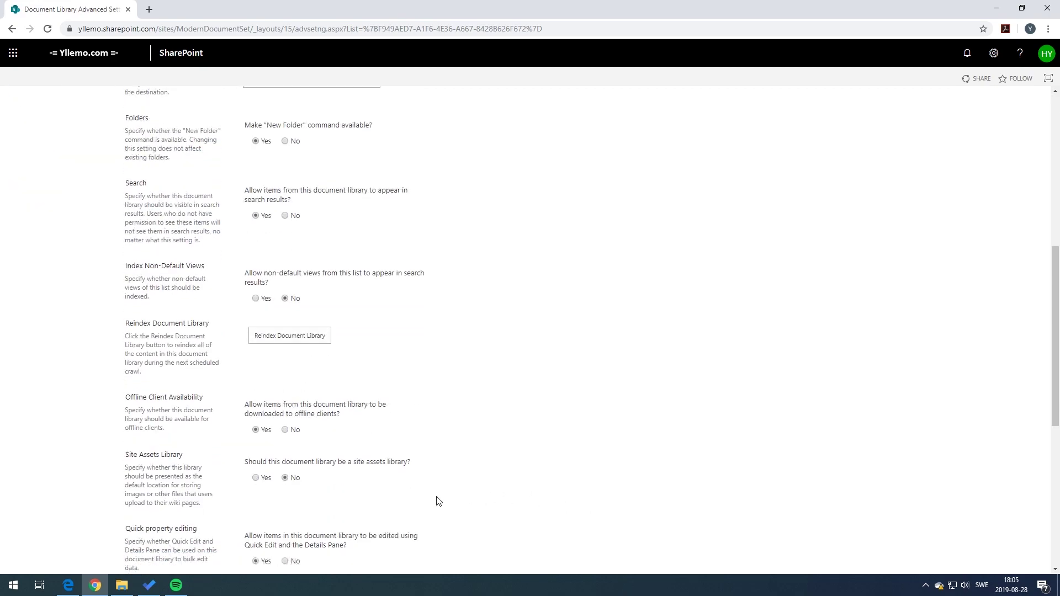
{"action": "scroll", "coordinate": [430, 500], "scroll_direction": "down", "scroll_amount": 7}
{"action": "left_click", "coordinate": [377, 521]}
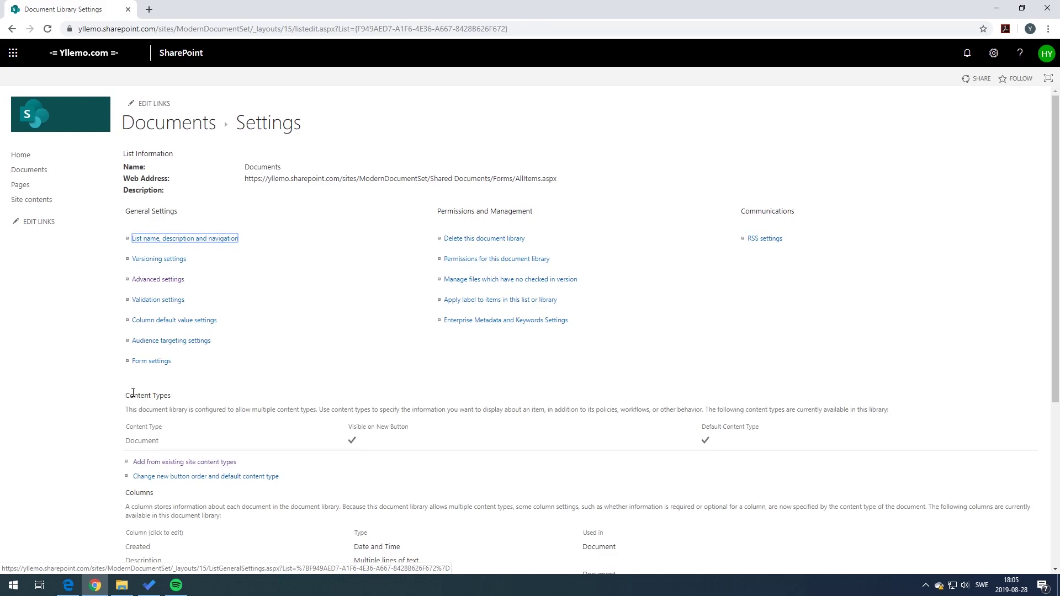
Add Project DocSet from the Ylltec group to the library, then return to Documents
{"action": "left_click_drag", "start_coordinate": [133, 392], "coordinate": [172, 395]}
{"action": "scroll", "coordinate": [185, 381], "scroll_direction": "down", "scroll_amount": 2}
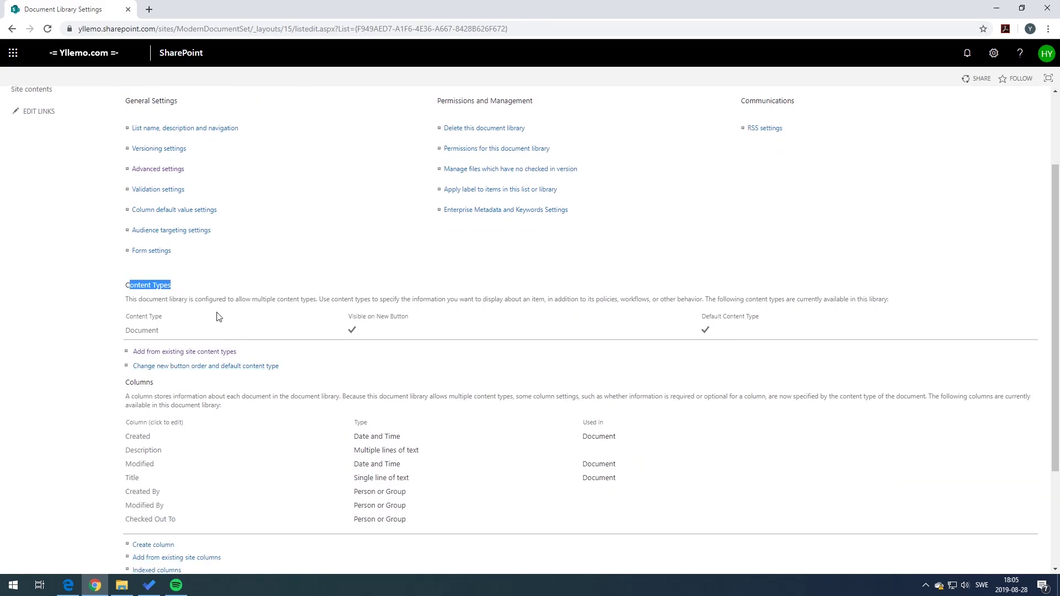
{"action": "left_click", "coordinate": [210, 356]}
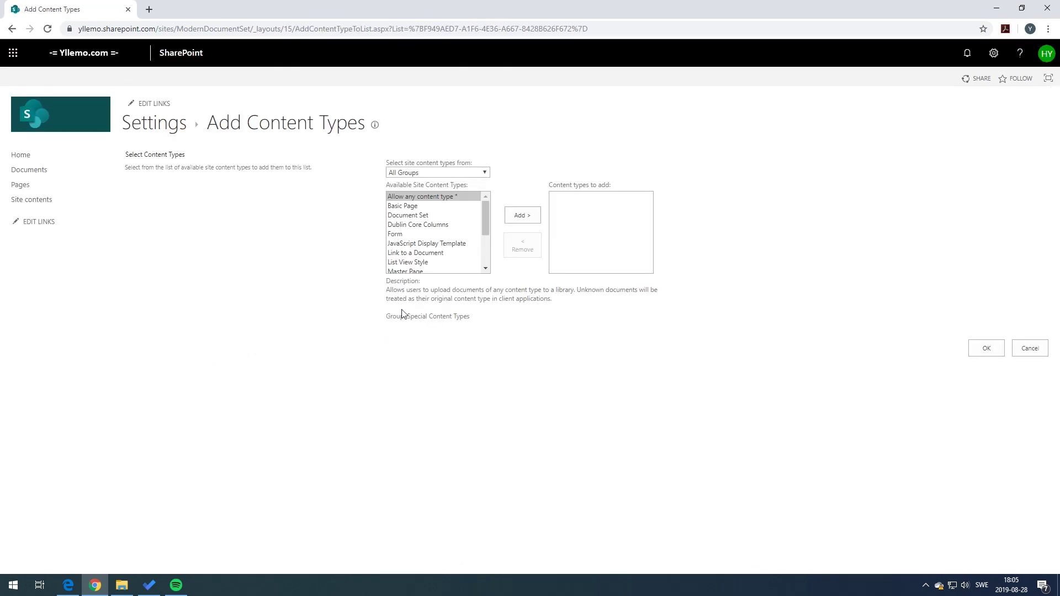
{"action": "left_click", "coordinate": [486, 173]}
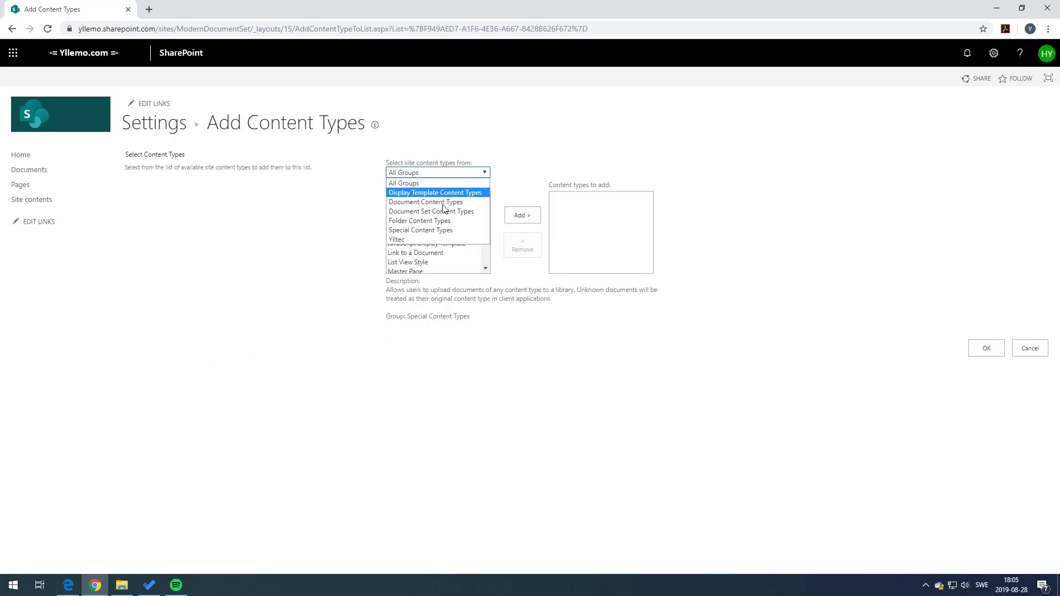
{"action": "left_click", "coordinate": [433, 244]}
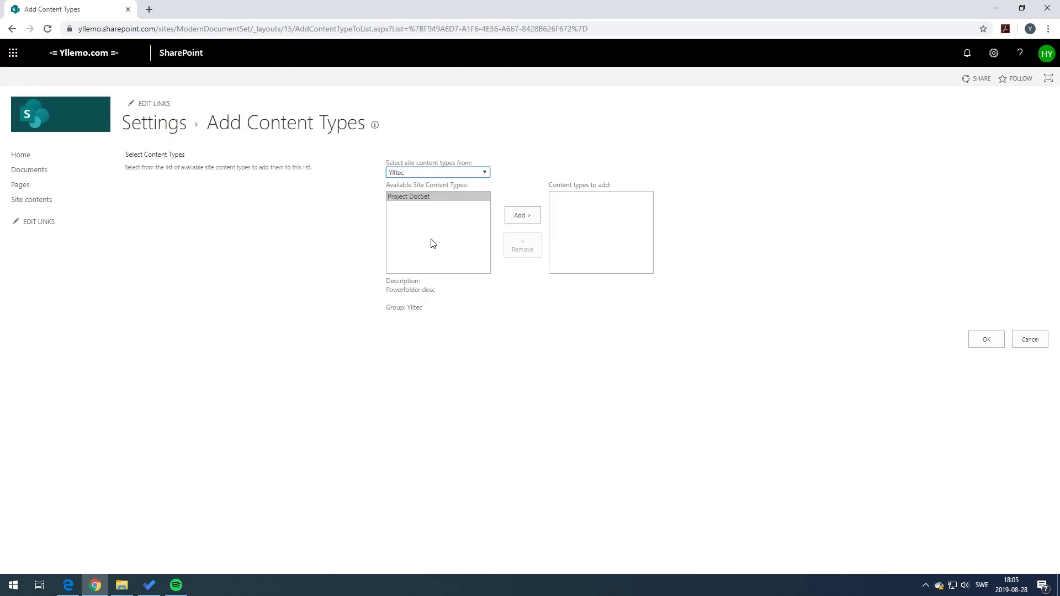
{"action": "left_click", "coordinate": [521, 215]}
{"action": "left_click", "coordinate": [987, 340]}
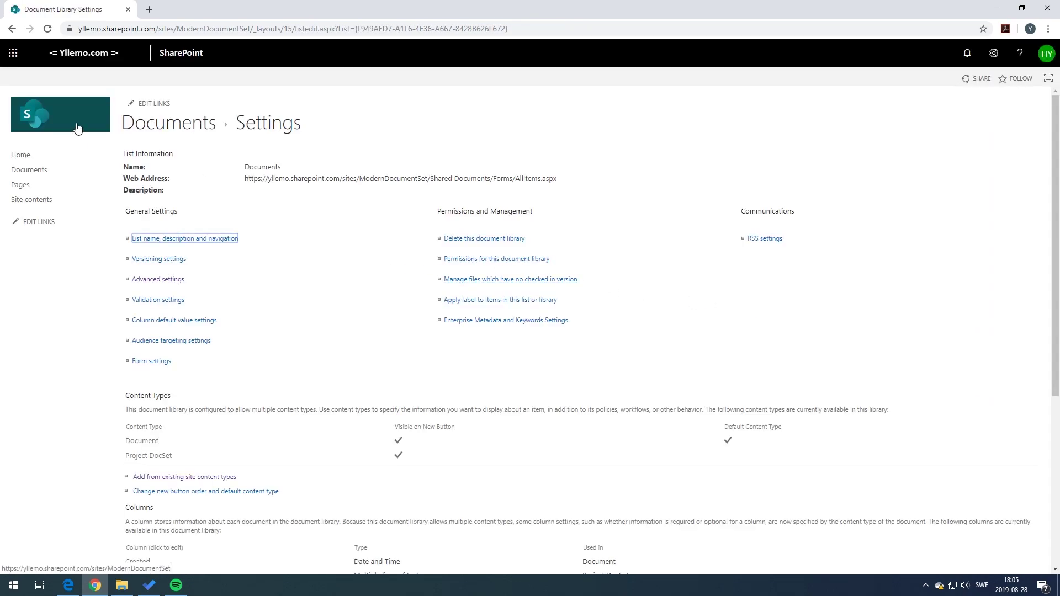
{"action": "left_click", "coordinate": [157, 126]}
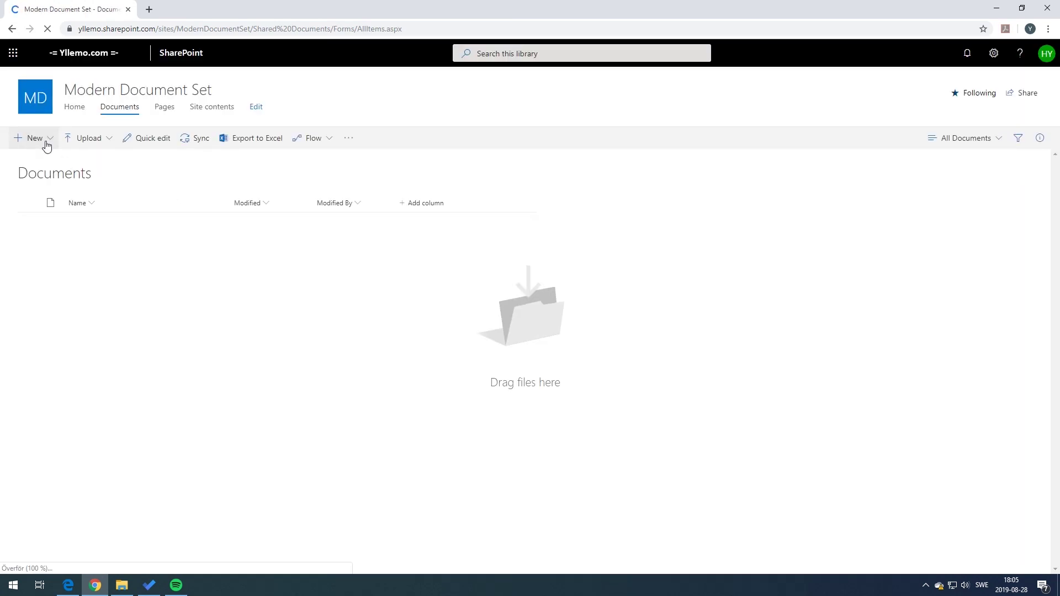
Create a Project DocSet named 'Project 1' with description 'First project', then return to the library root
{"action": "left_click", "coordinate": [43, 141]}
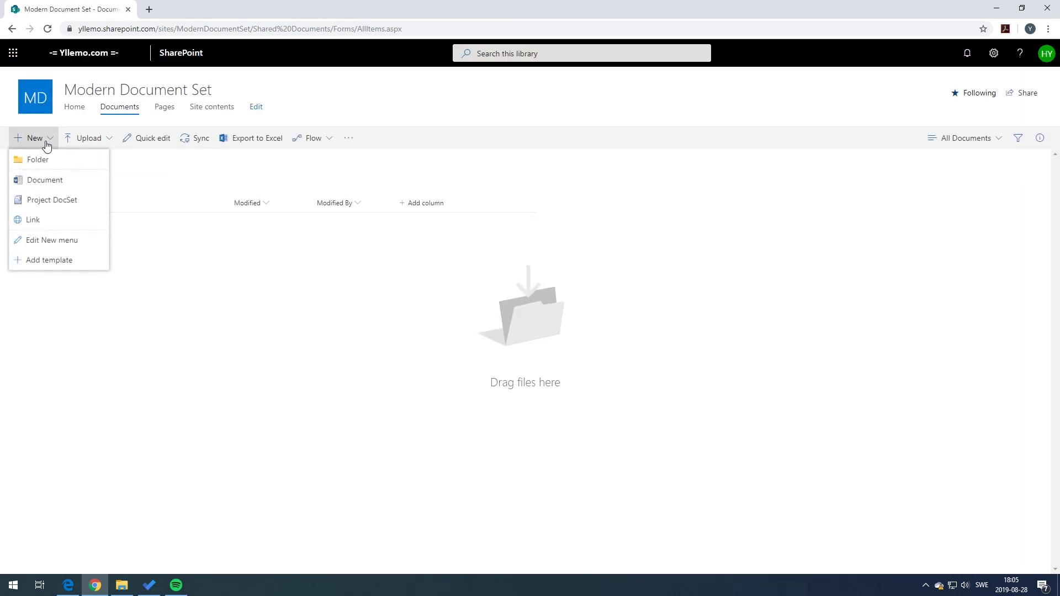
{"action": "left_click", "coordinate": [46, 201]}
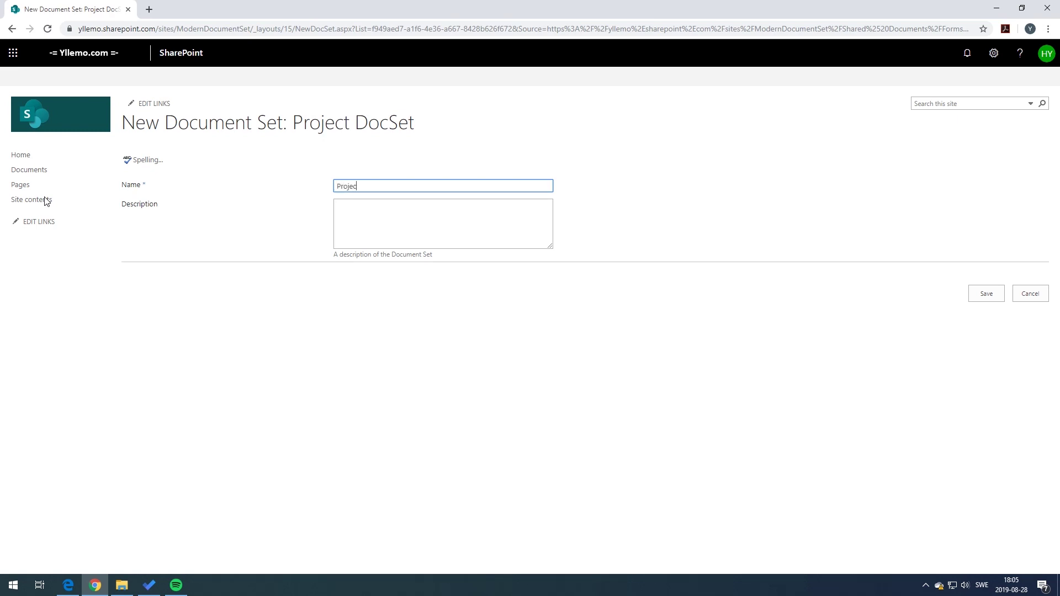
{"action": "left_click", "coordinate": [383, 237]}
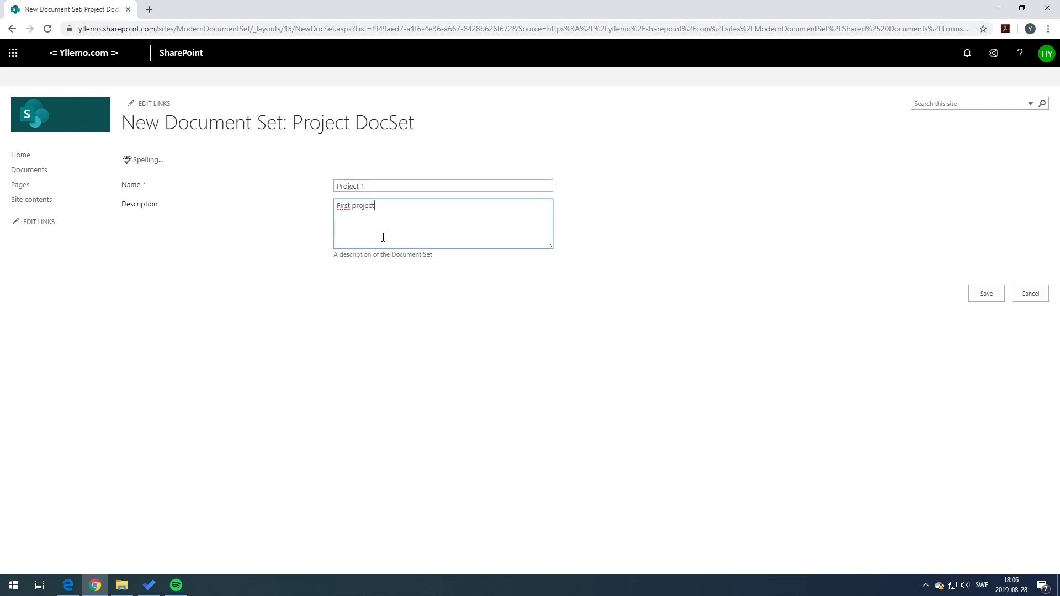
{"action": "left_click", "coordinate": [984, 292]}
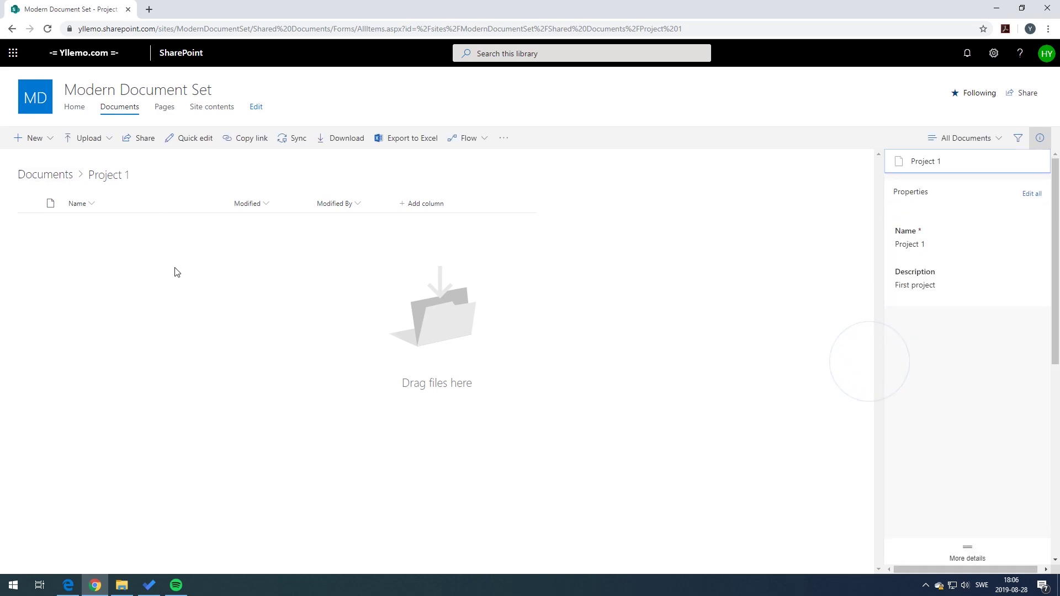
{"action": "left_click", "coordinate": [58, 176]}
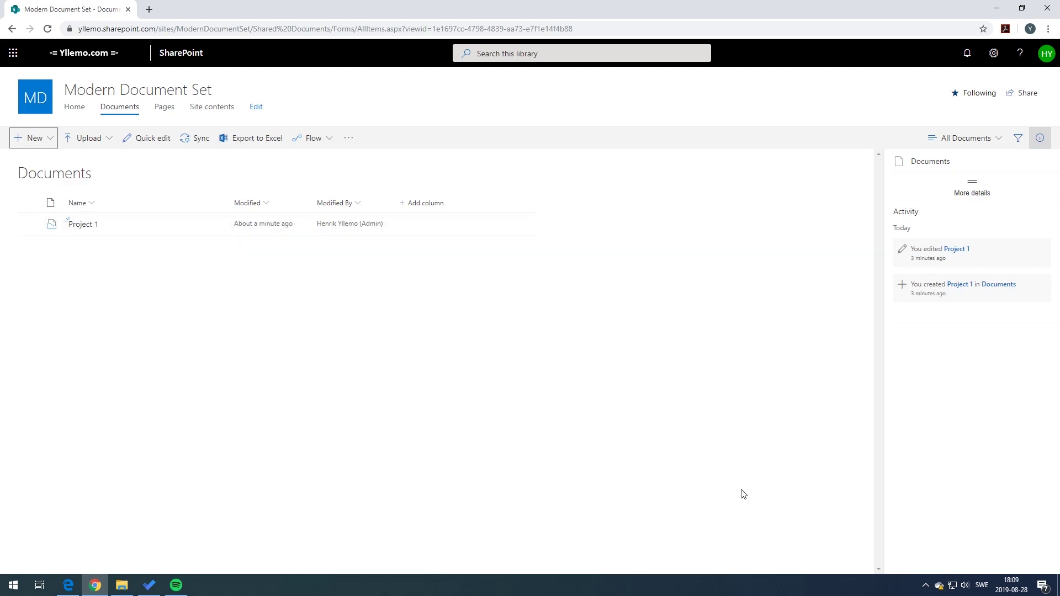
Create an ordinary folder named 'Project 2' in the Documents library
{"action": "left_click", "coordinate": [42, 138]}
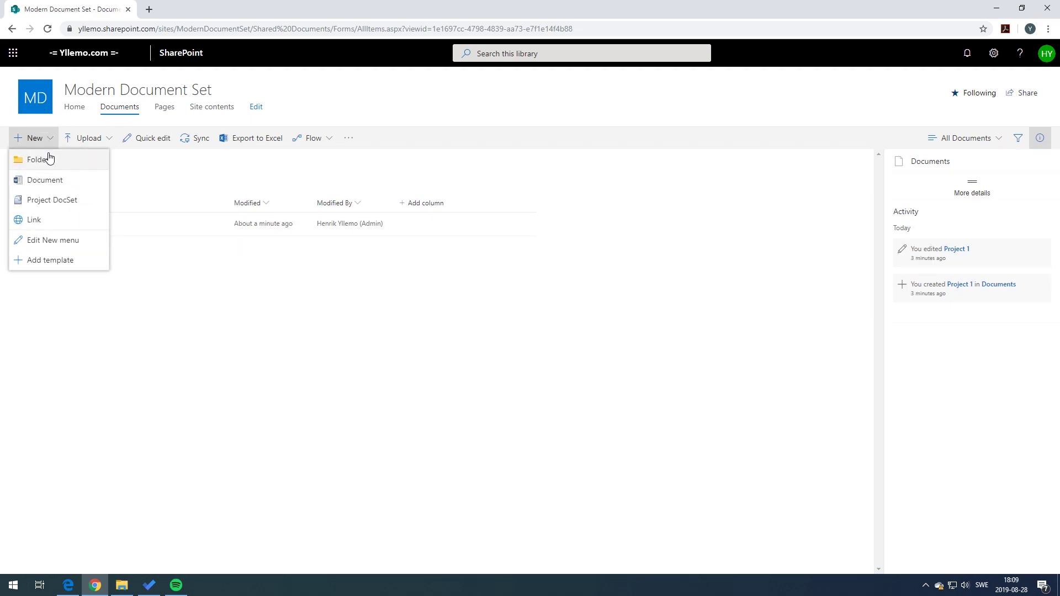
{"action": "left_click", "coordinate": [50, 159]}
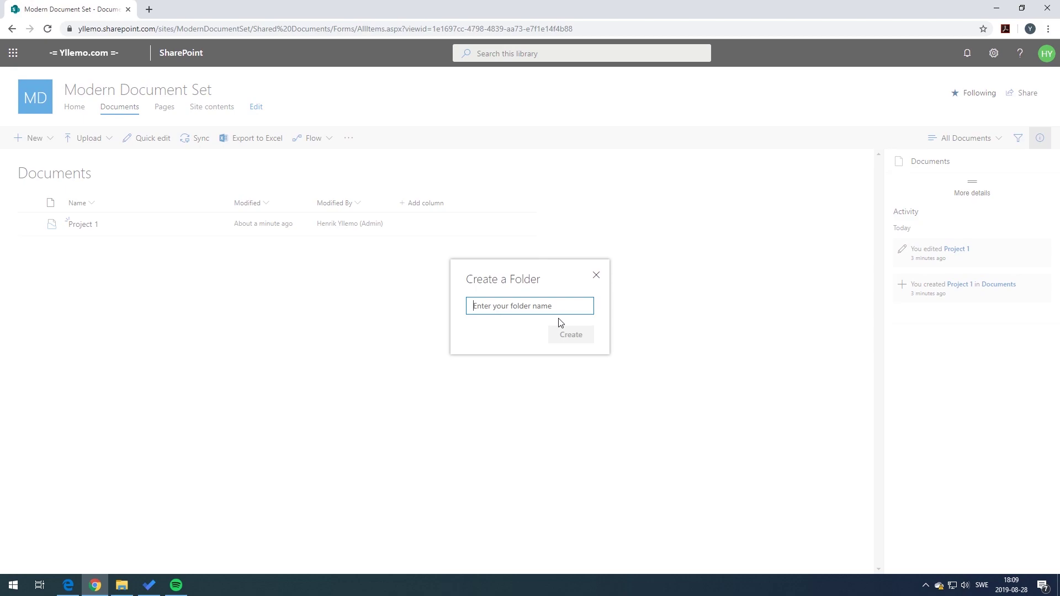
{"action": "type", "text": "Project 2"}
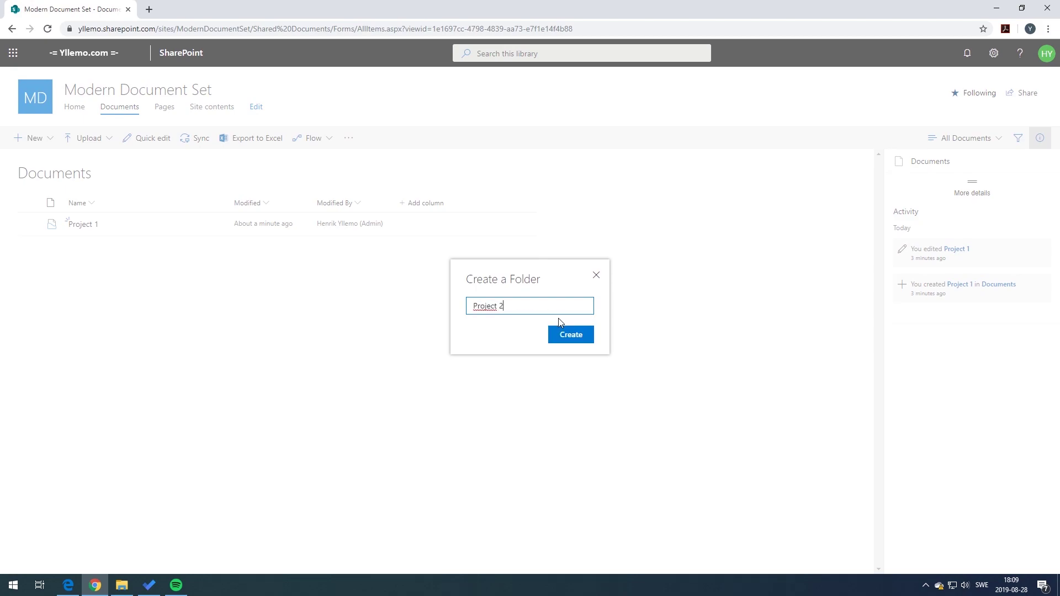
{"action": "left_click", "coordinate": [560, 329]}
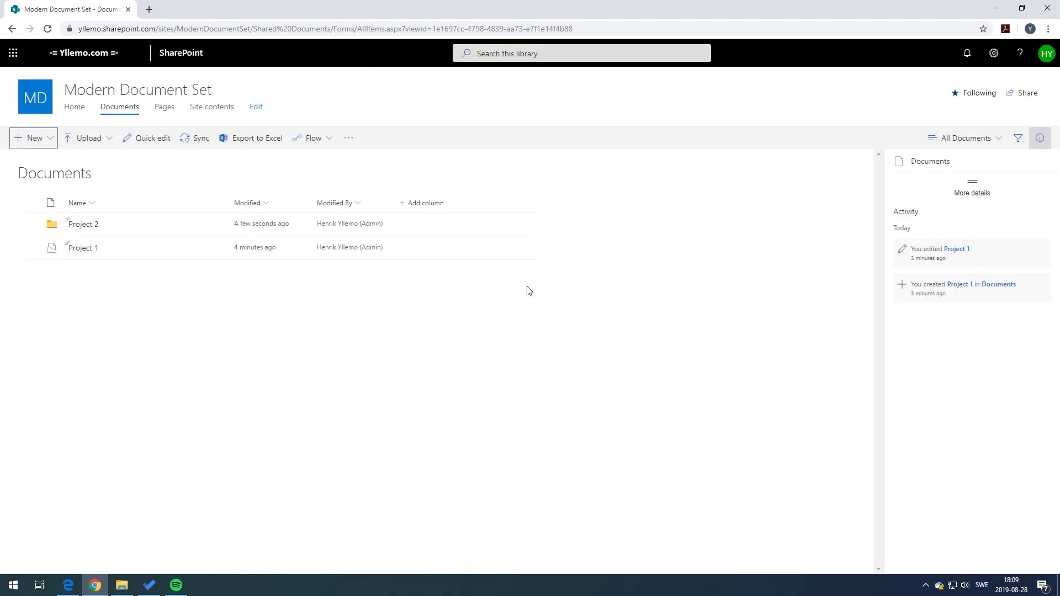
Open the Project 2 folder and the Project 1 document set to compare them
{"action": "left_click", "coordinate": [84, 225]}
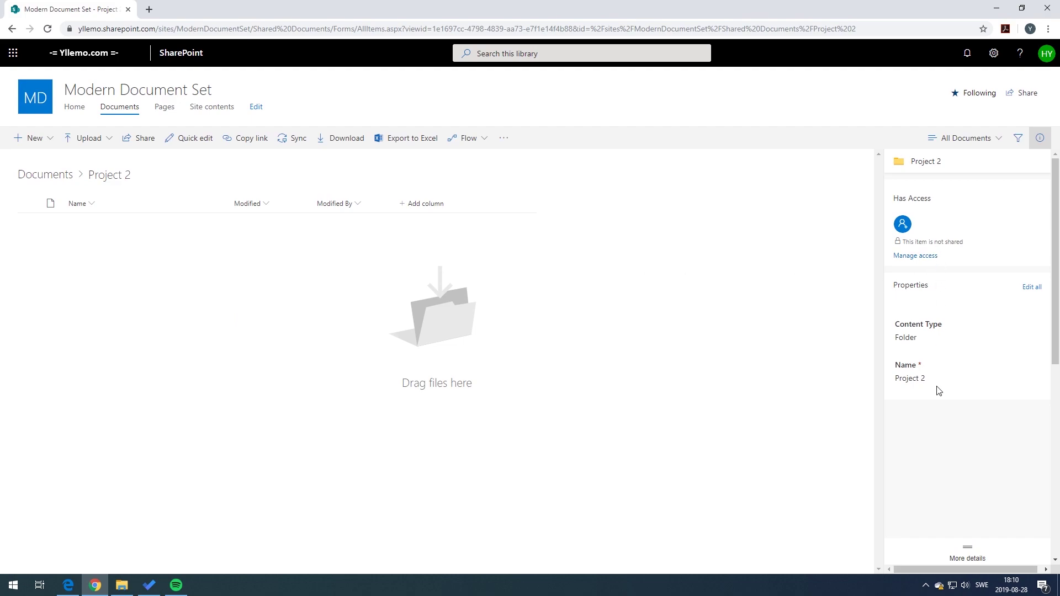
{"action": "left_click", "coordinate": [58, 175]}
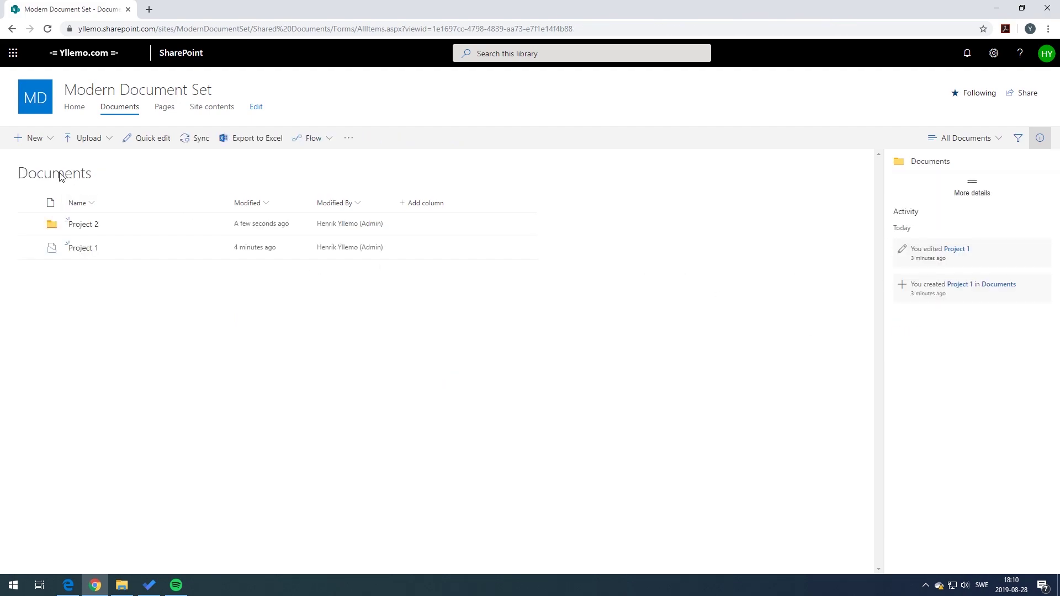
{"action": "left_click", "coordinate": [84, 248]}
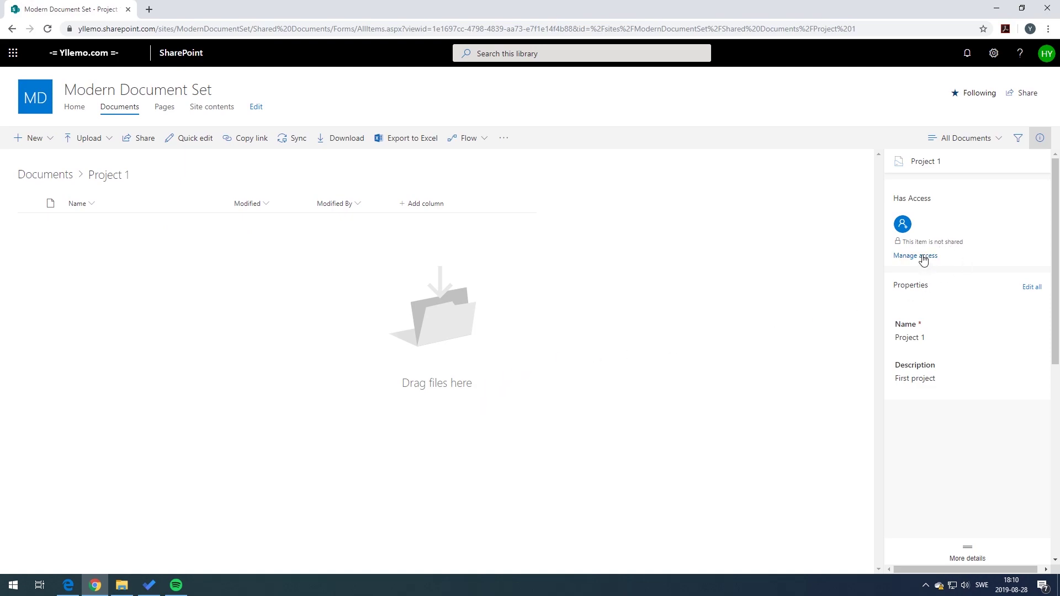
{"action": "left_click", "coordinate": [46, 178]}
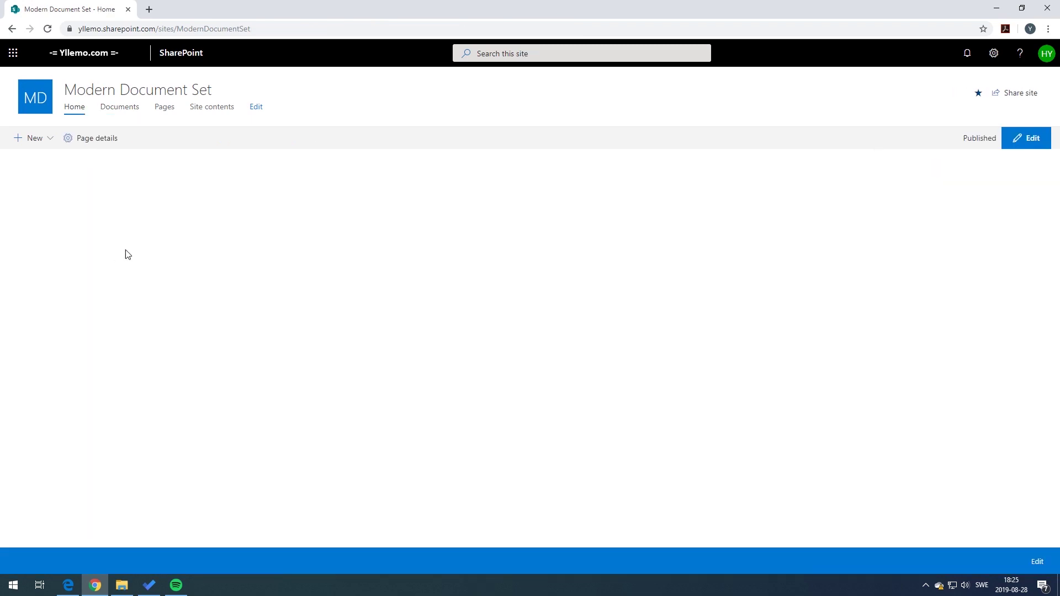
Filter site content types to Ylltec and open Project DocSet's document set settings
{"action": "left_click", "coordinate": [993, 53]}
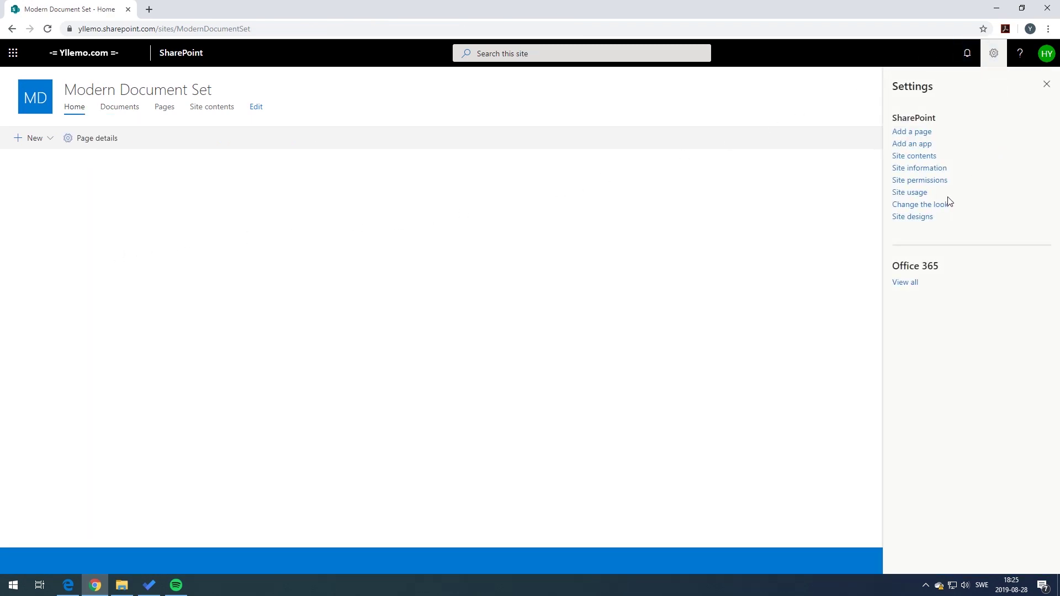
{"action": "left_click", "coordinate": [921, 156]}
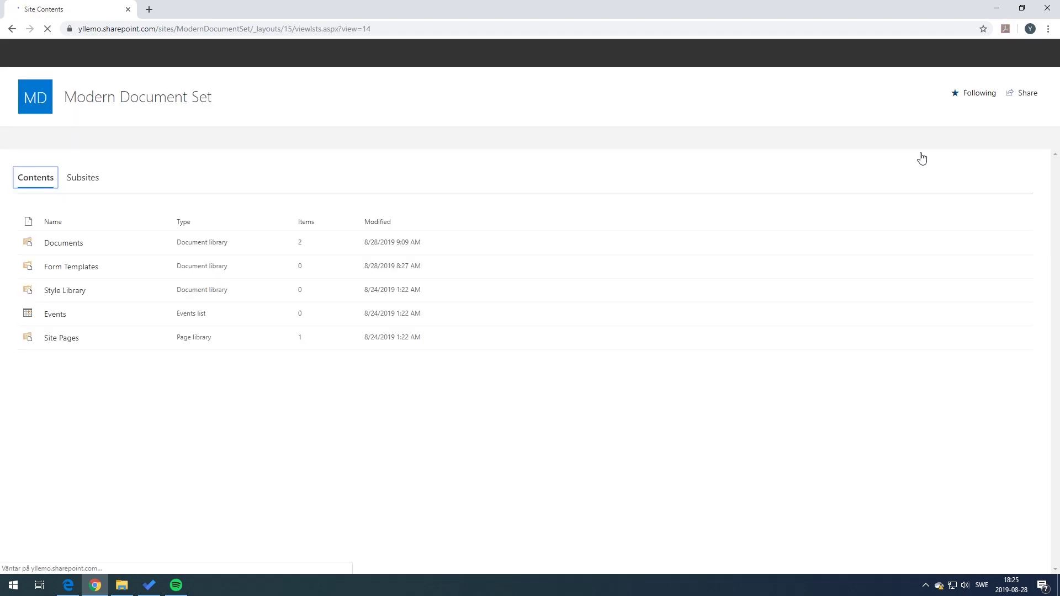
{"action": "left_click", "coordinate": [947, 138]}
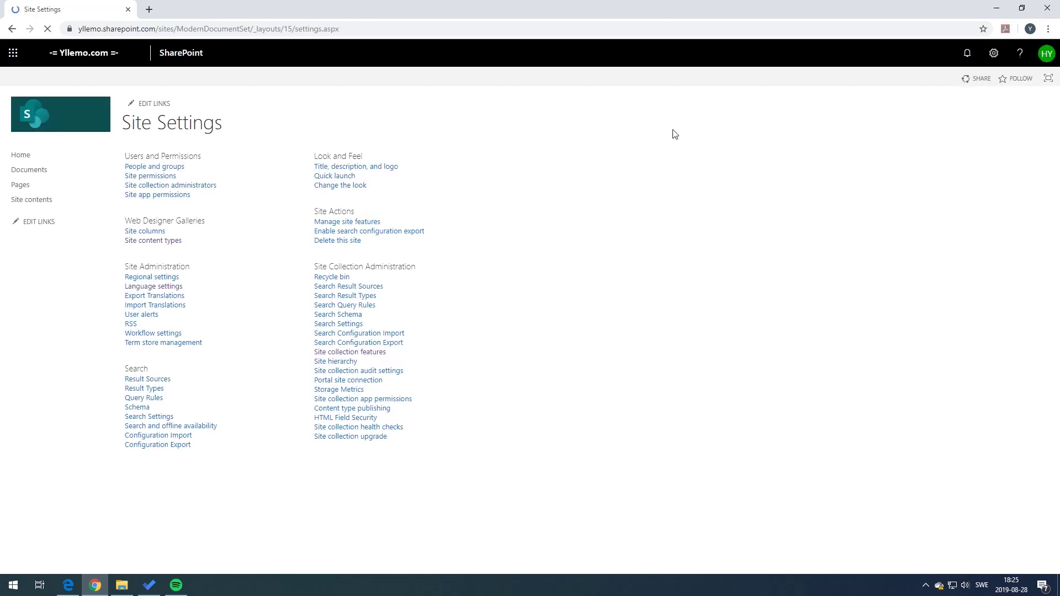
{"action": "left_click", "coordinate": [162, 243]}
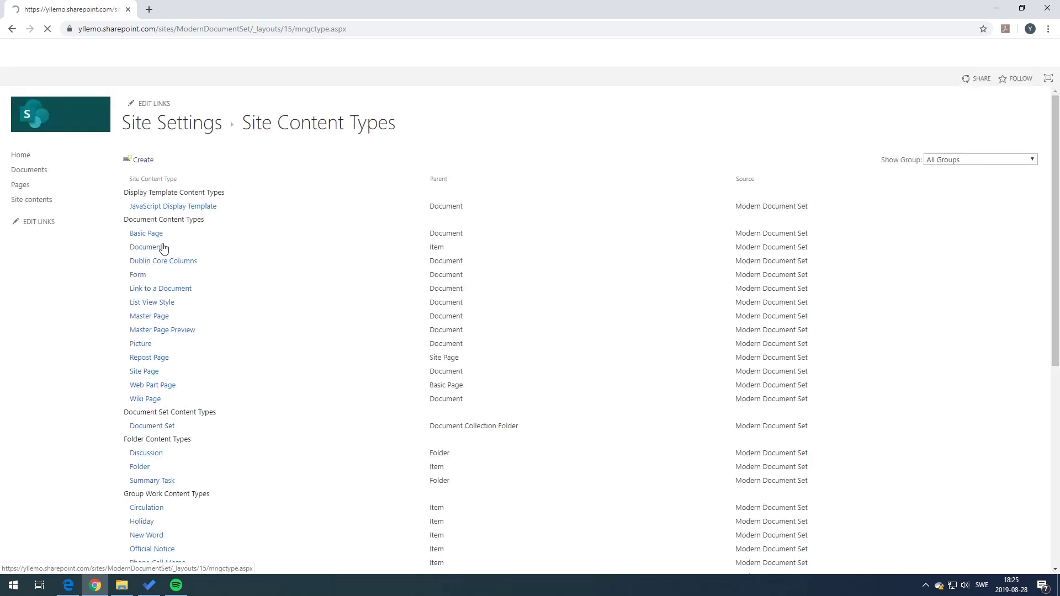
{"action": "left_click", "coordinate": [961, 159]}
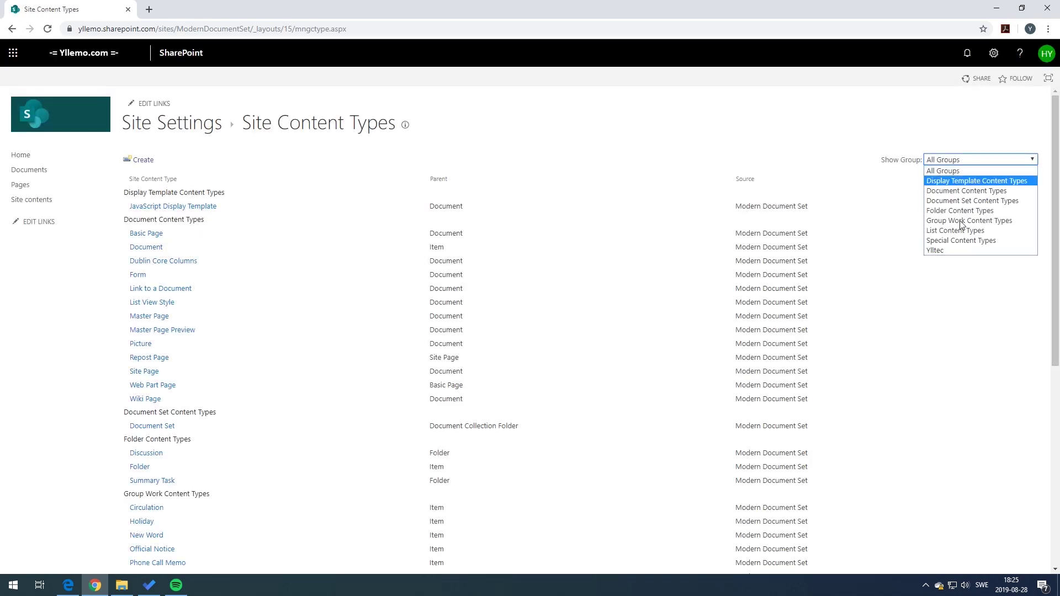
{"action": "left_click", "coordinate": [961, 255]}
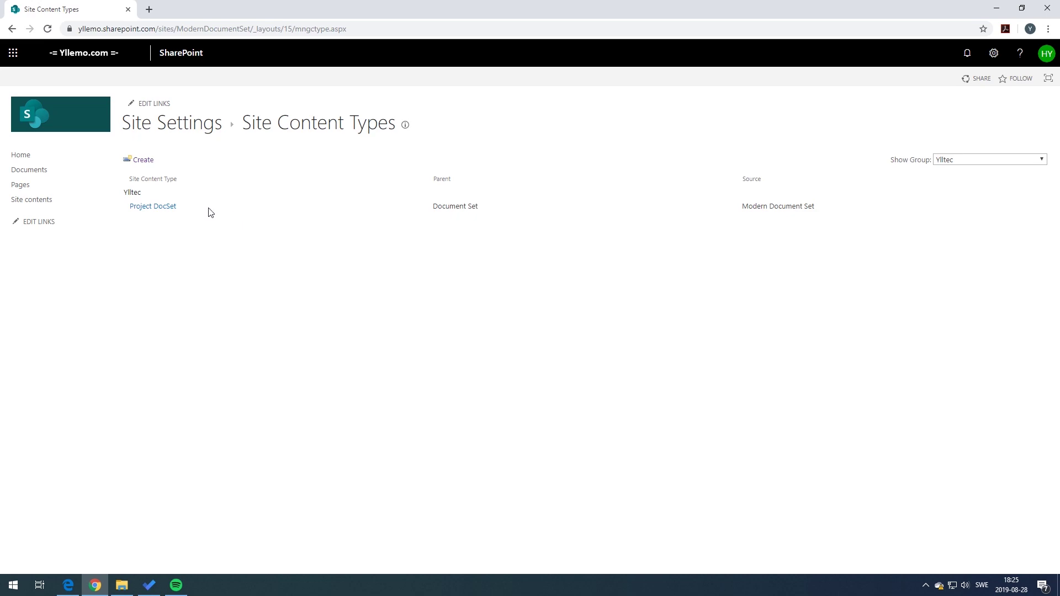
{"action": "left_click", "coordinate": [153, 206]}
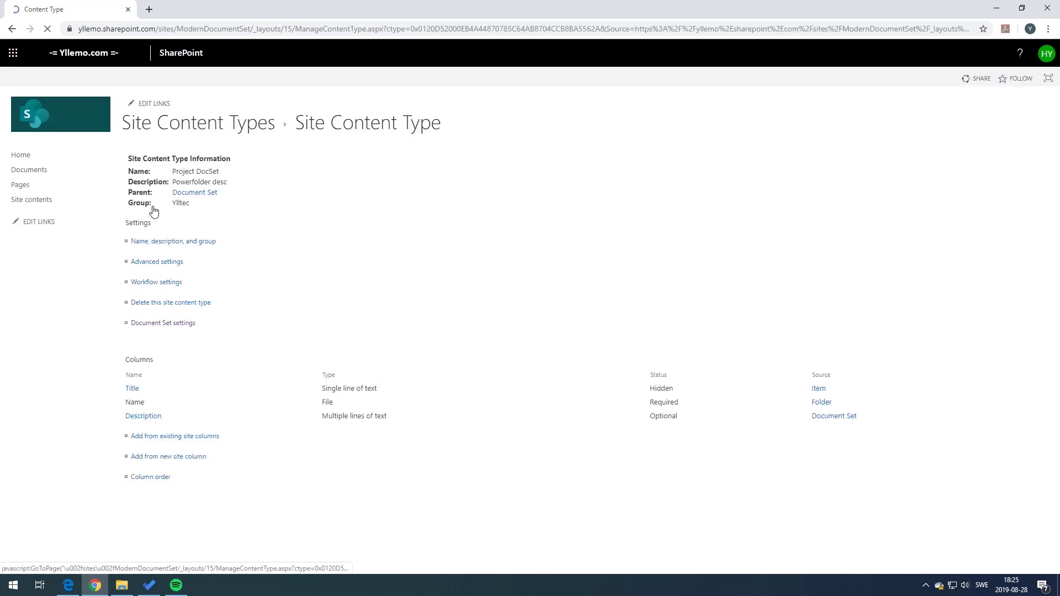
{"action": "left_click", "coordinate": [168, 325]}
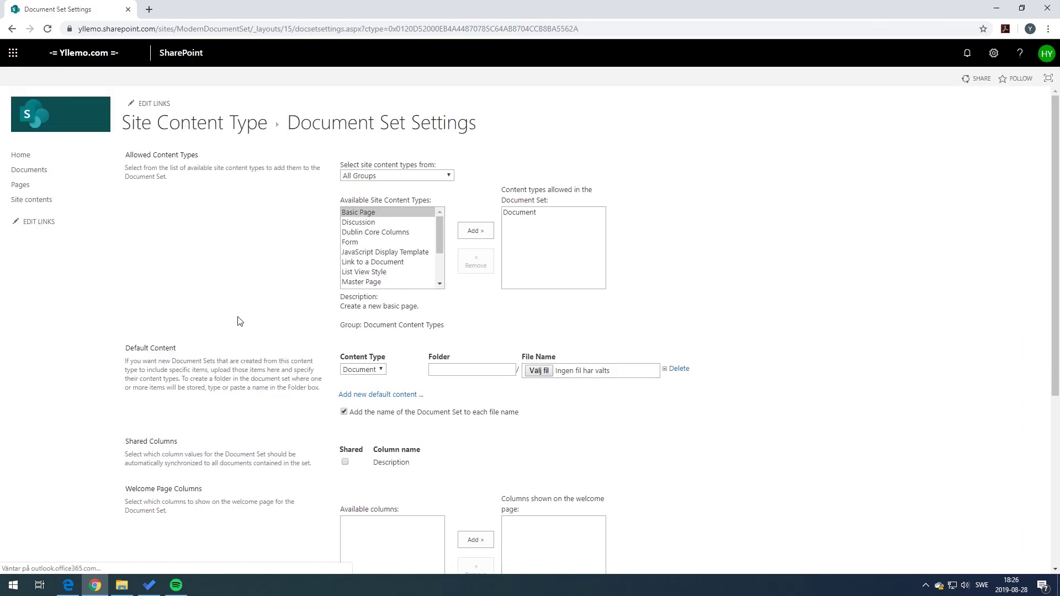
Add Budget.xlsx, Charter.pptx and Plan.docx as default content, save, and return to the home page
{"action": "left_click", "coordinate": [544, 373]}
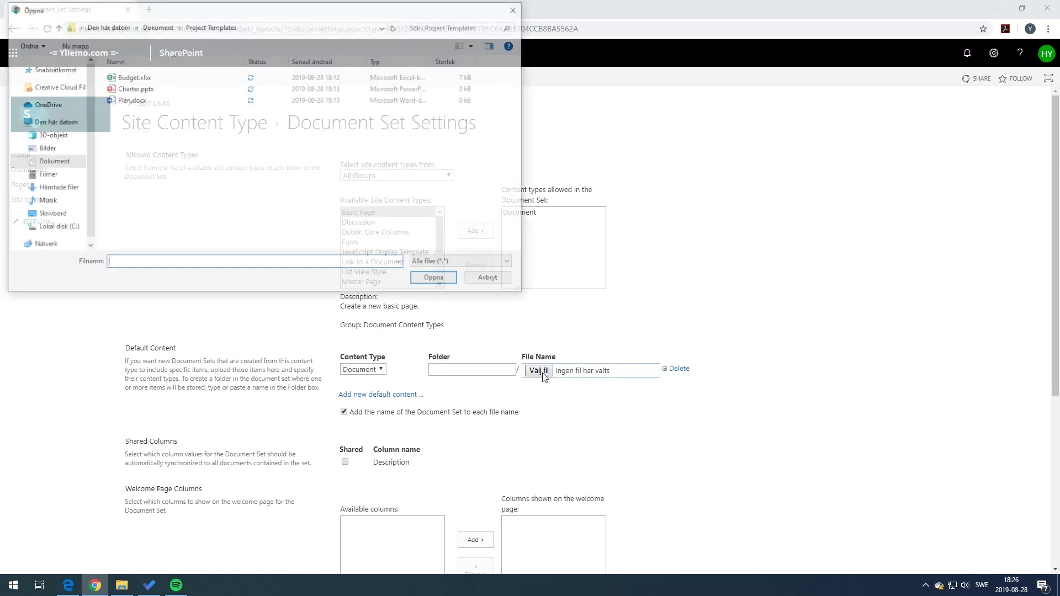
{"action": "left_click", "coordinate": [144, 78]}
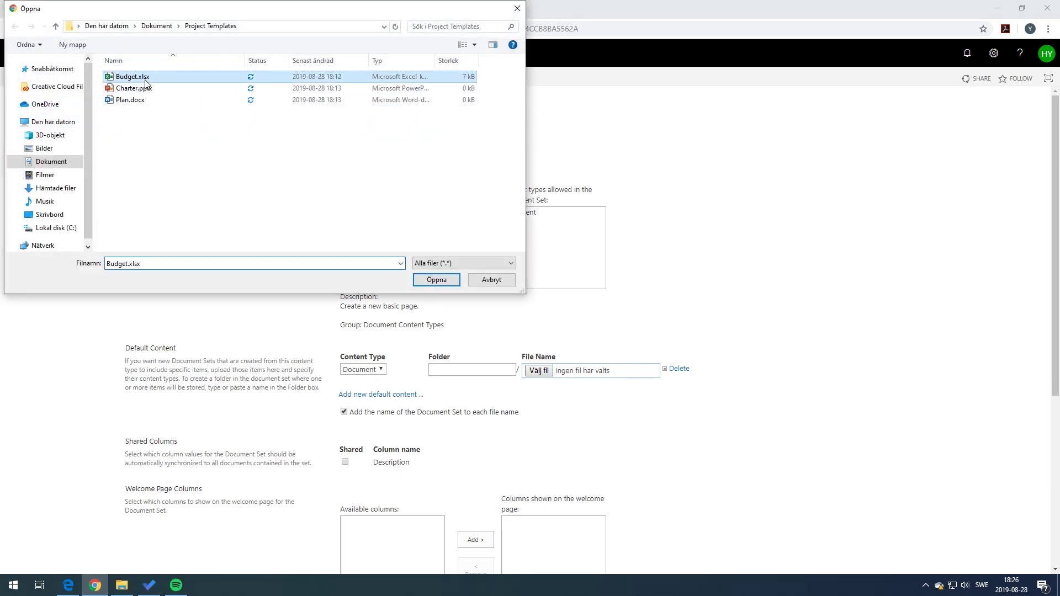
{"action": "left_click", "coordinate": [440, 284]}
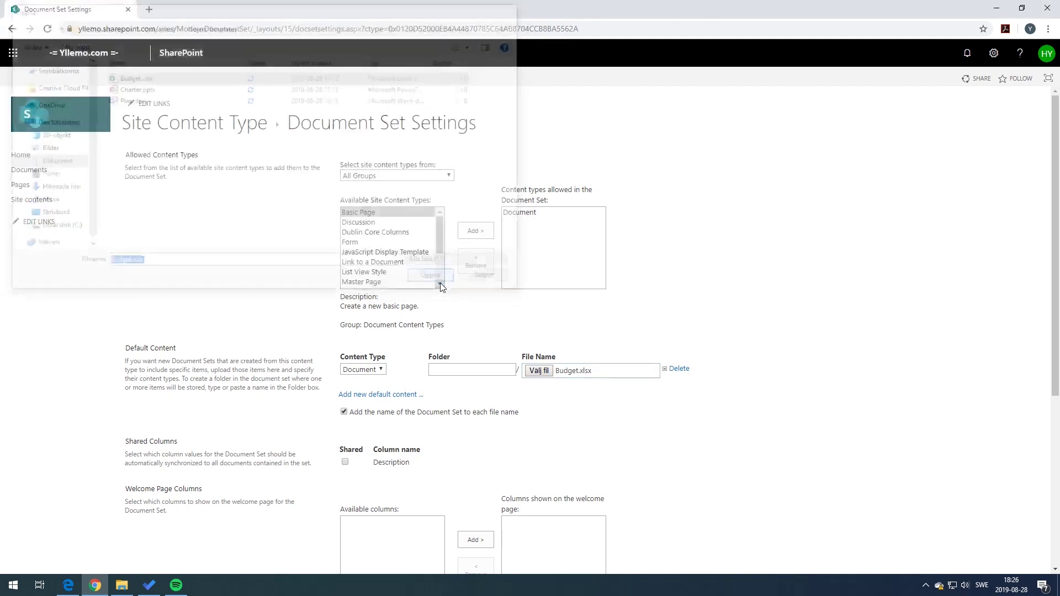
{"action": "left_click", "coordinate": [411, 394]}
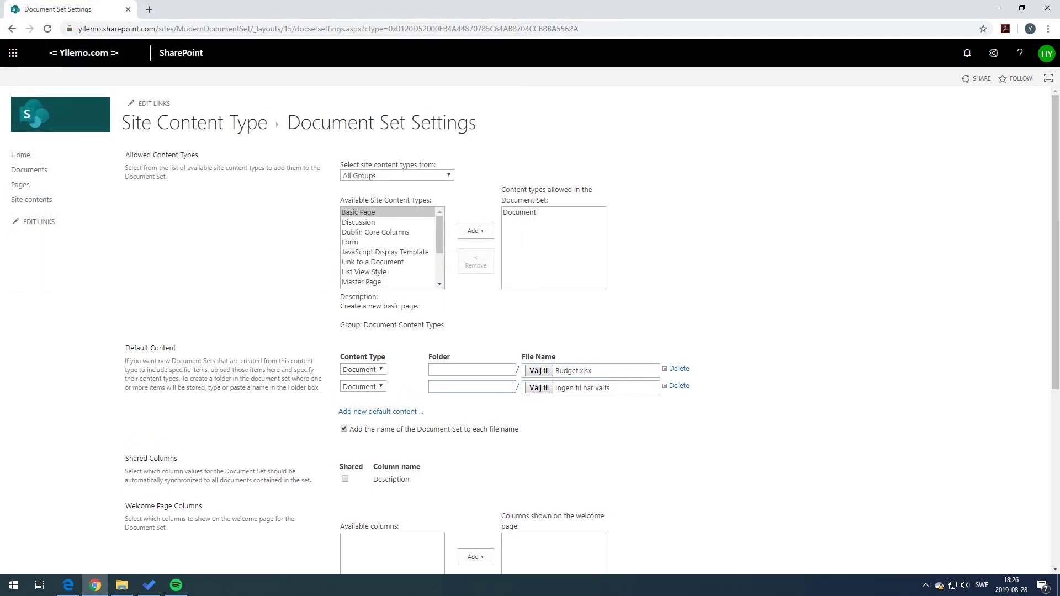
{"action": "left_click", "coordinate": [533, 388]}
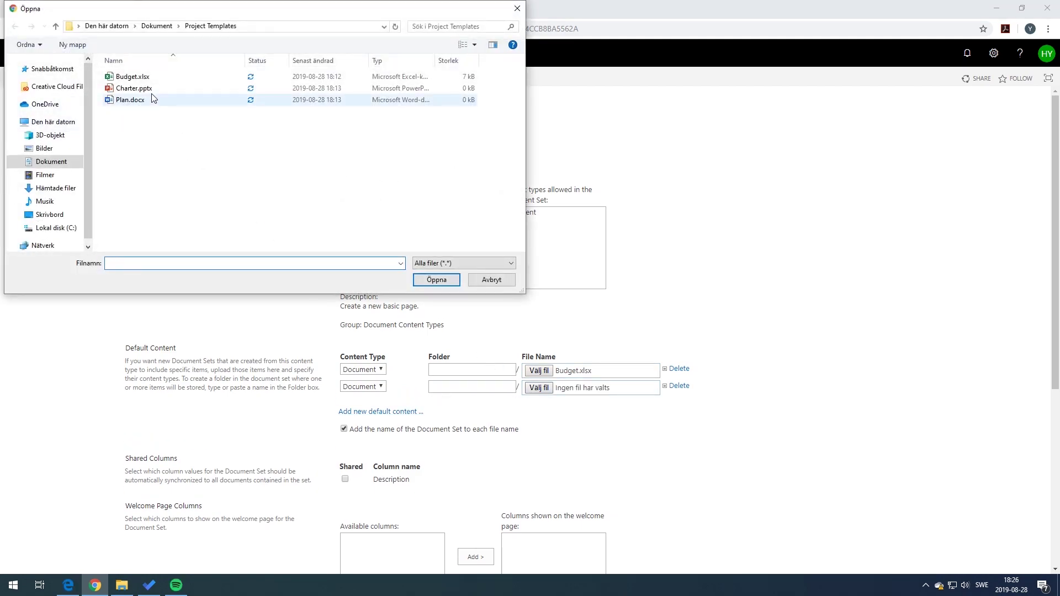
{"action": "left_click", "coordinate": [150, 88]}
{"action": "left_click", "coordinate": [438, 280]}
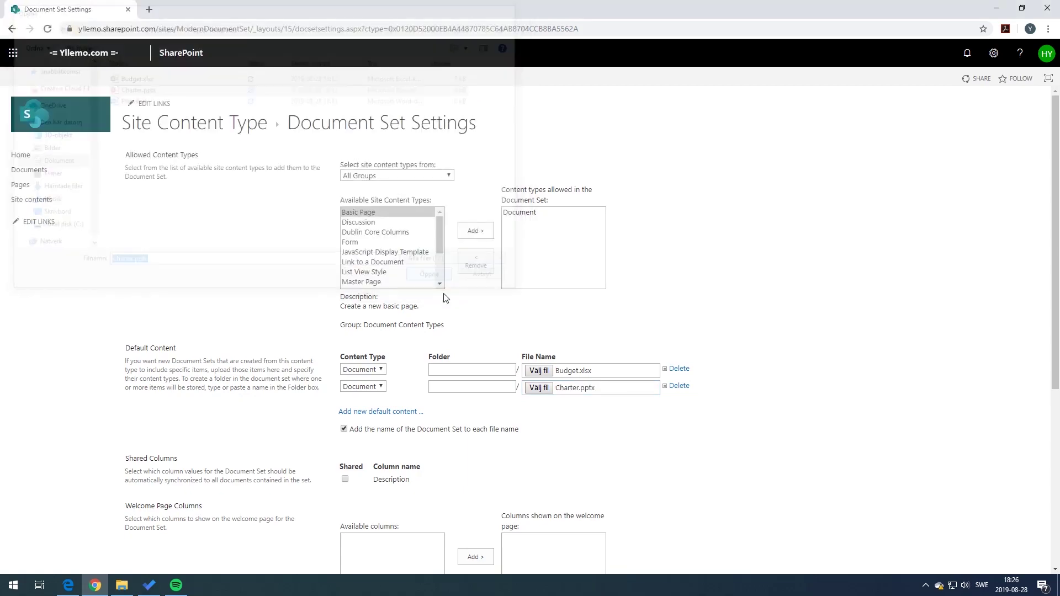
{"action": "left_click", "coordinate": [370, 415]}
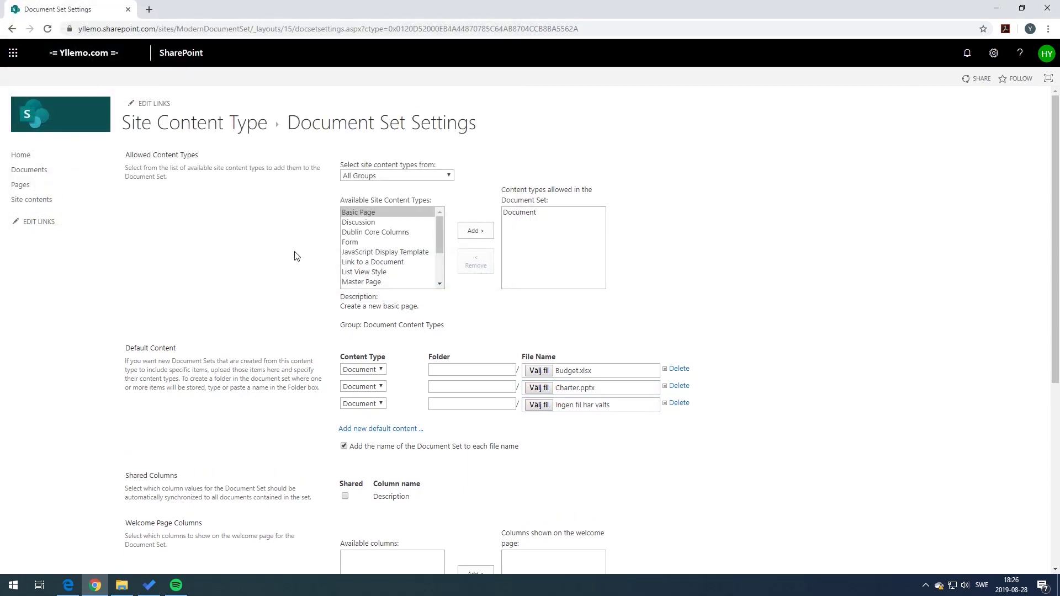
{"action": "left_click", "coordinate": [538, 405]}
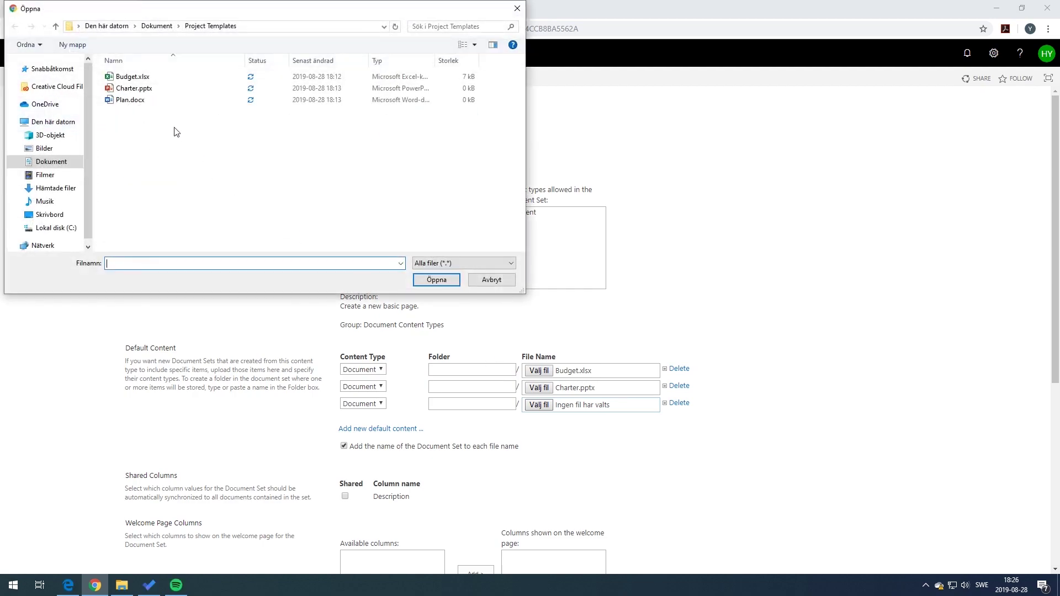
{"action": "left_click", "coordinate": [141, 100]}
{"action": "left_click", "coordinate": [436, 280]}
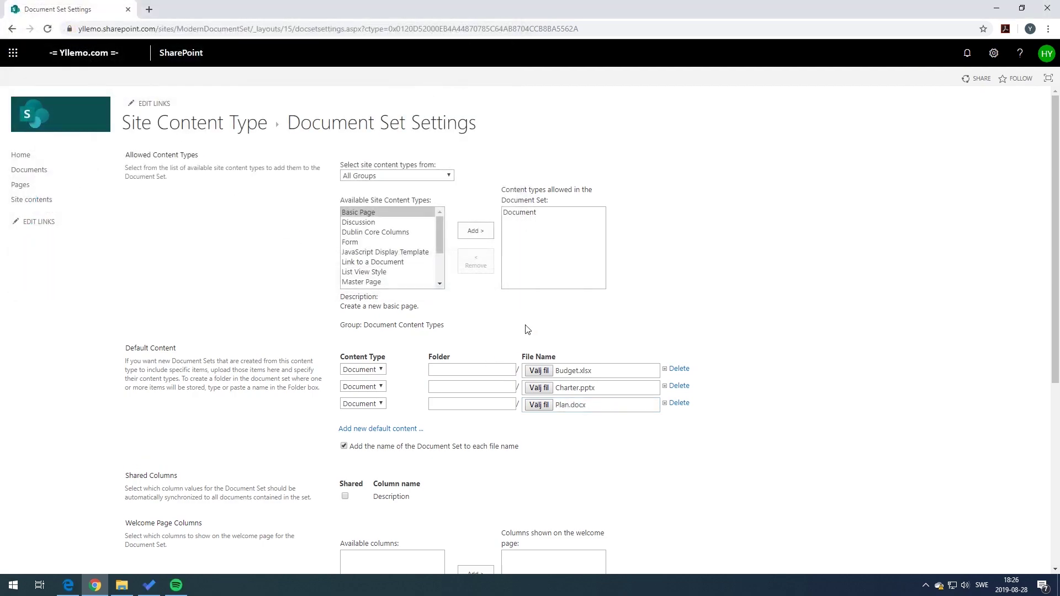
{"action": "key", "text": "Return"}
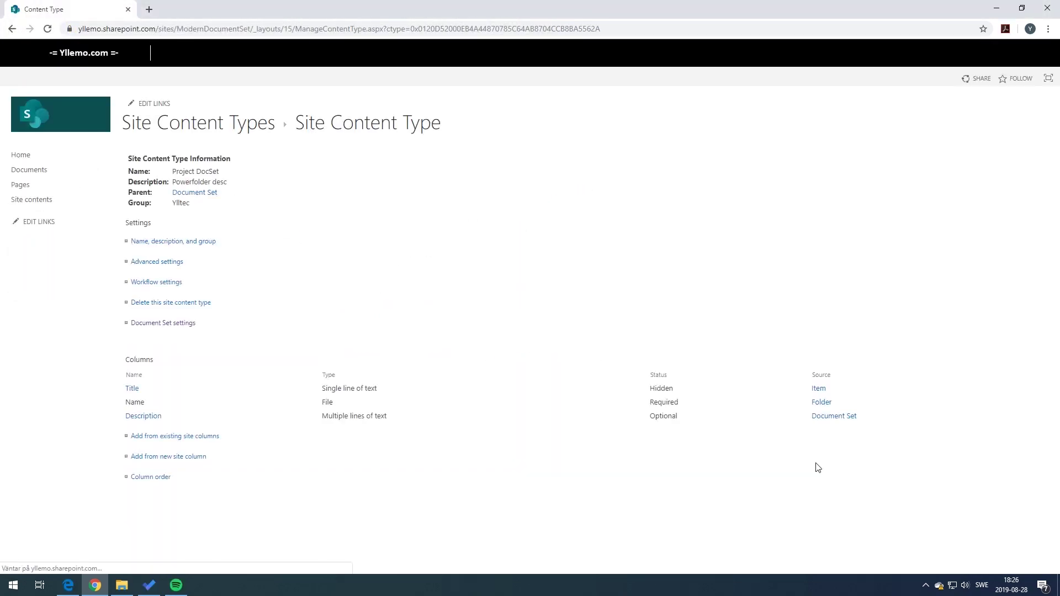
{"action": "left_click", "coordinate": [36, 122]}
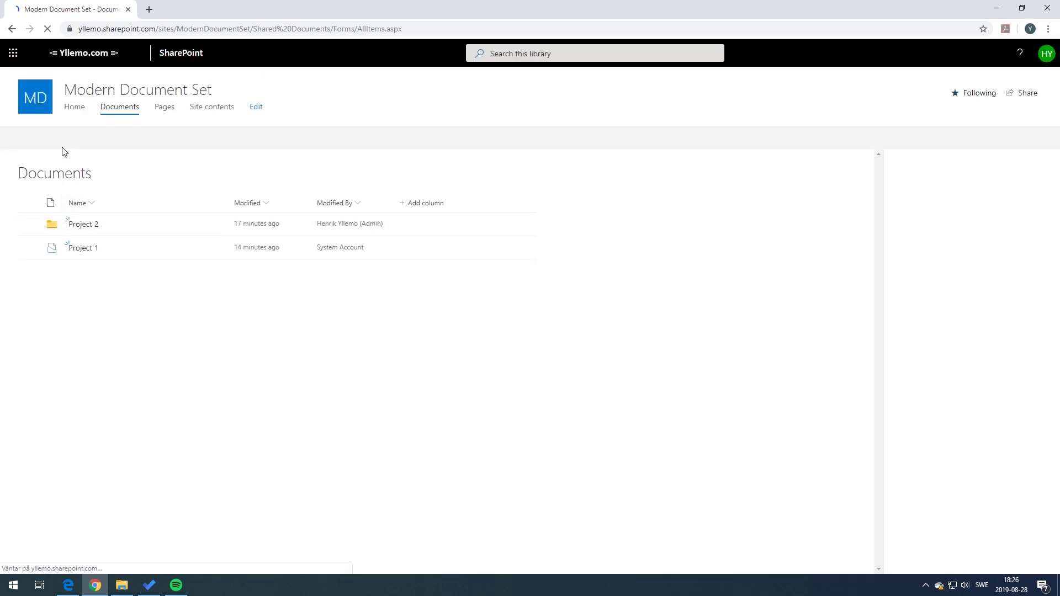
Create a Project DocSet named 'Project 3' with description 'sdasd' and save it
{"action": "left_click", "coordinate": [51, 139]}
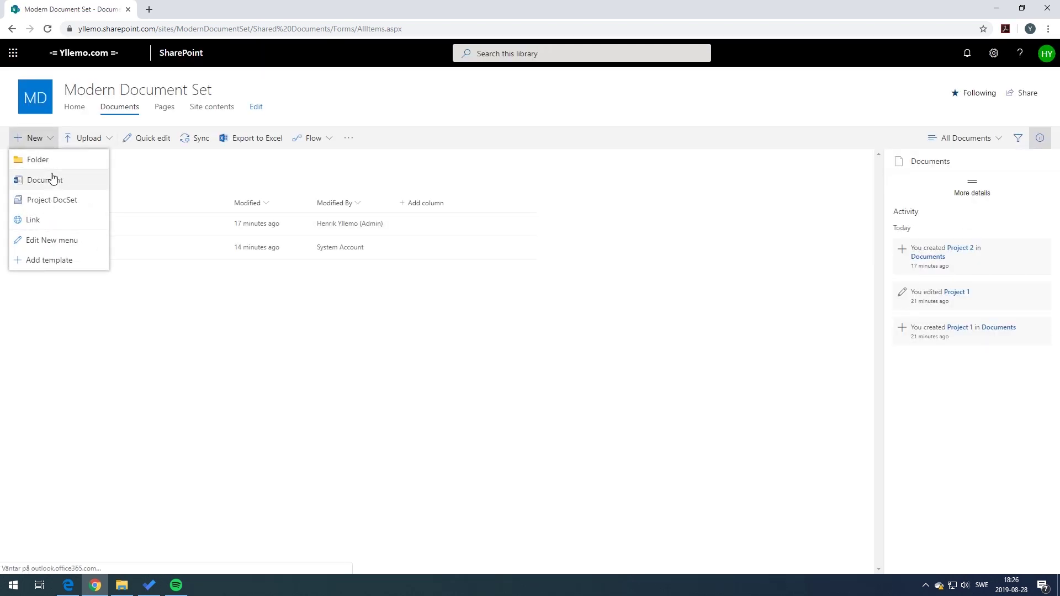
{"action": "left_click", "coordinate": [54, 201]}
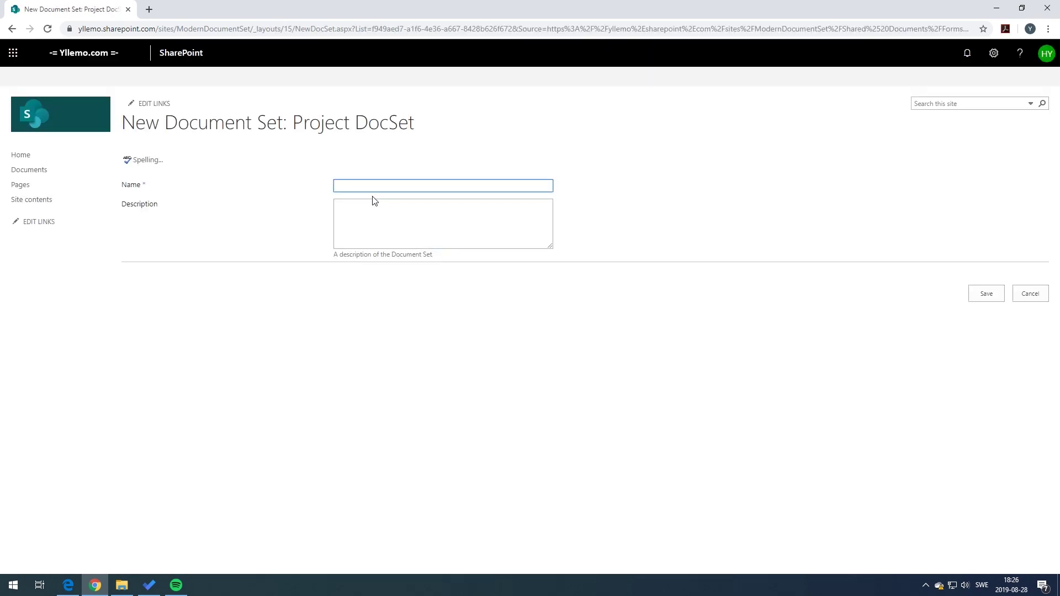
{"action": "type", "text": "Project 3"}
{"action": "left_click", "coordinate": [373, 205]}
{"action": "type", "text": "sdasd"}
{"action": "left_click", "coordinate": [988, 295]}
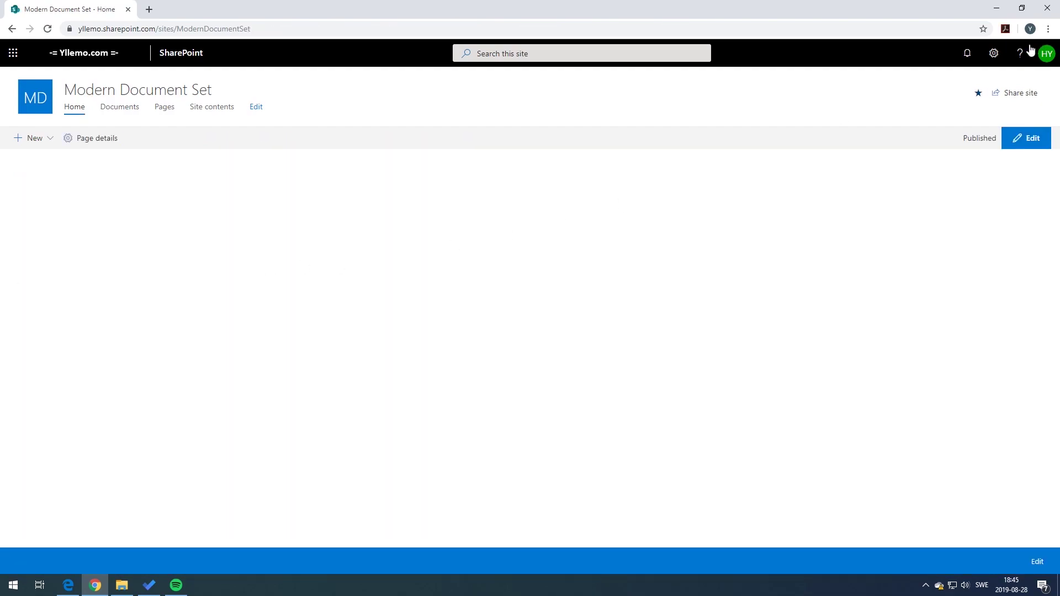
Go through Site settings to Site content types and open the Project DocSet content type
{"action": "left_click", "coordinate": [994, 53]}
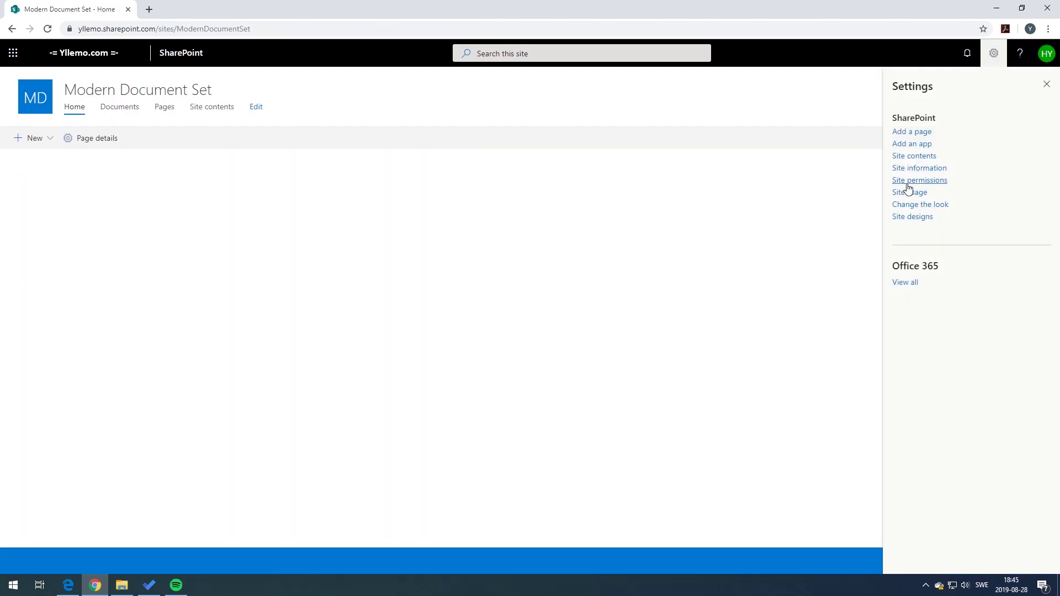
{"action": "left_click", "coordinate": [918, 167]}
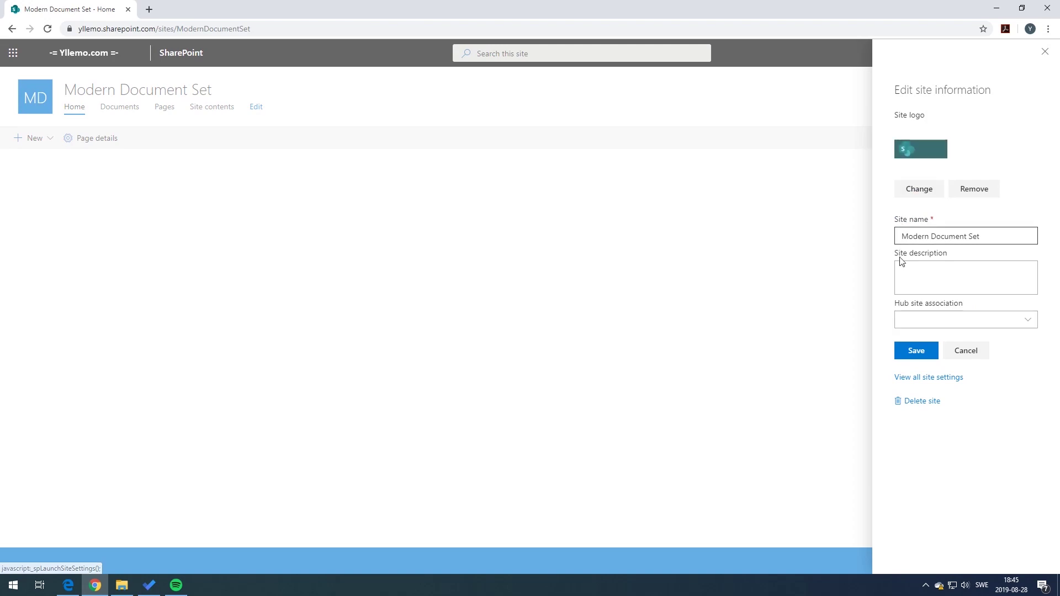
{"action": "left_click", "coordinate": [947, 379]}
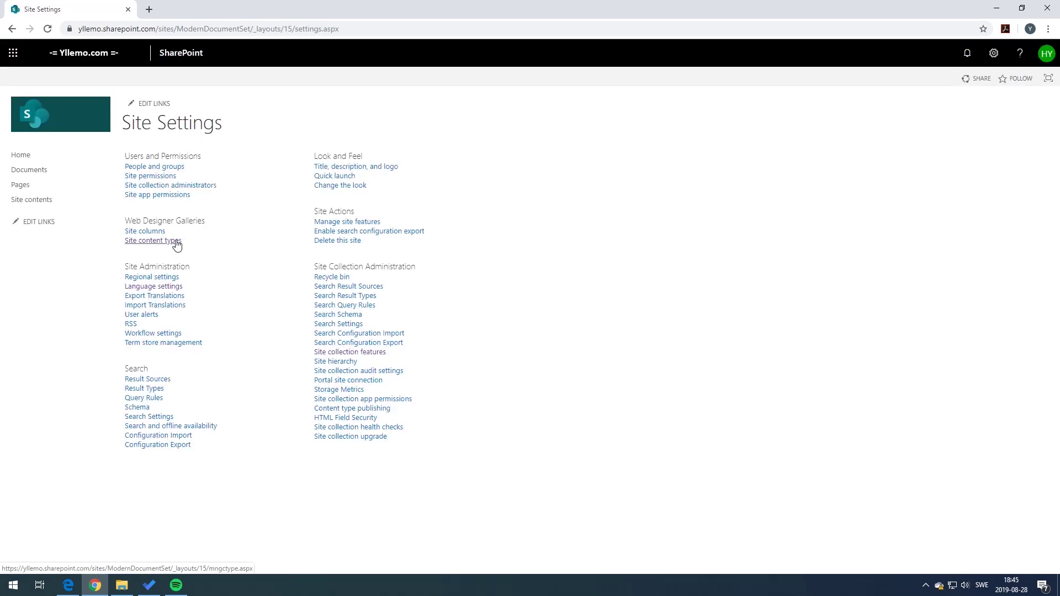
{"action": "left_click", "coordinate": [177, 246]}
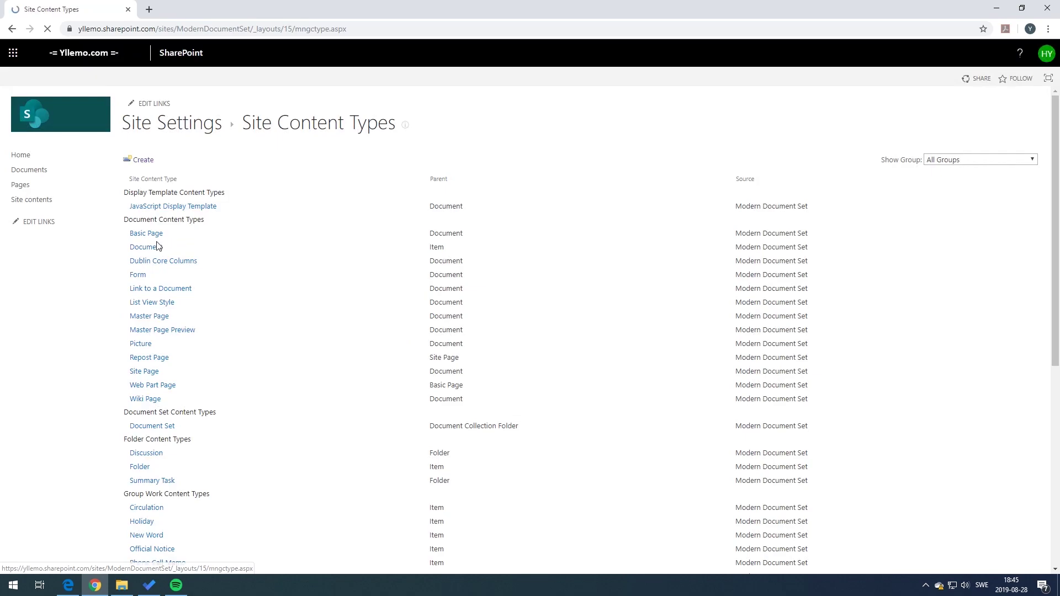
{"action": "scroll", "coordinate": [197, 289], "scroll_direction": "down", "scroll_amount": 7}
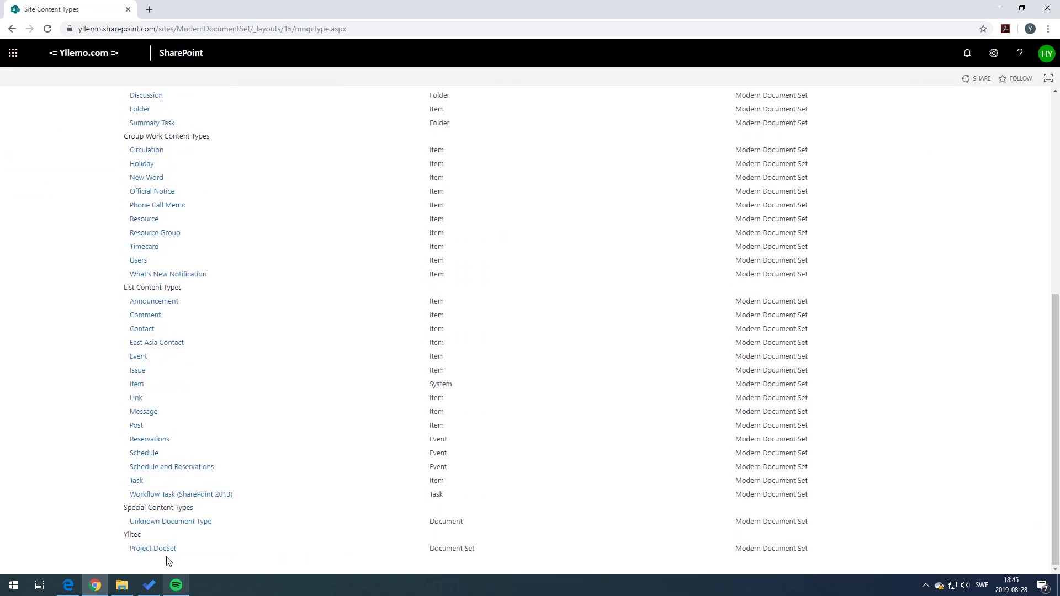
{"action": "left_click", "coordinate": [160, 549]}
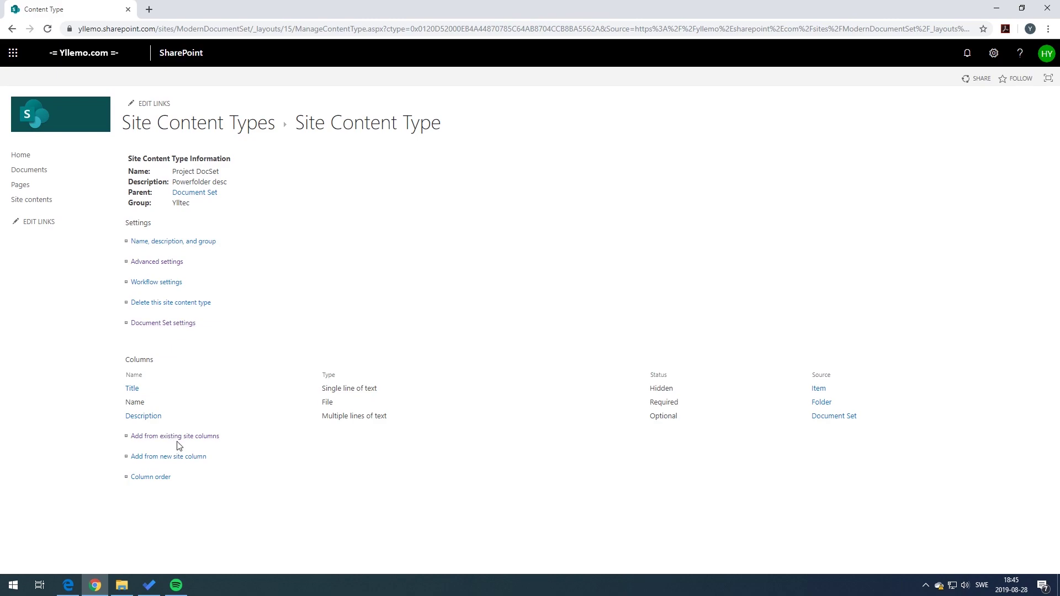
{"action": "left_click_drag", "start_coordinate": [146, 360], "coordinate": [122, 362]}
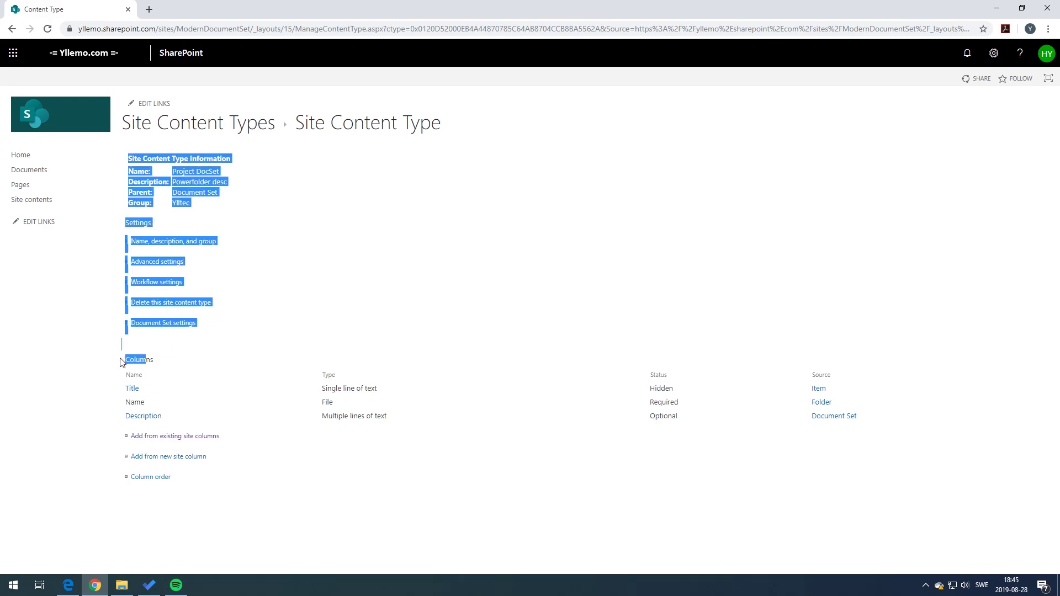
{"action": "left_click", "coordinate": [150, 357]}
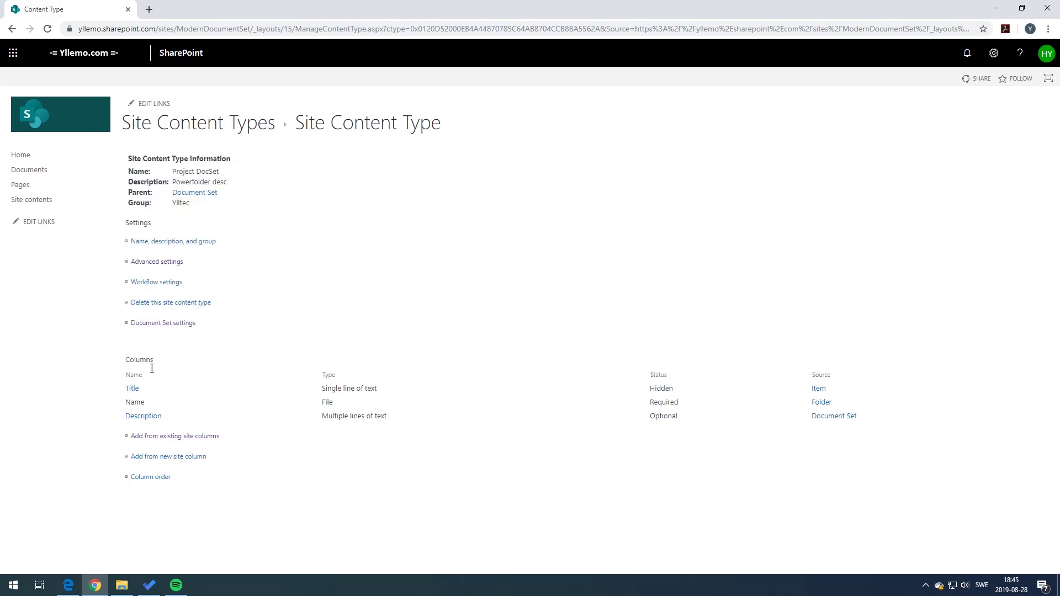
Add a new 'Project Manager' site column of type Person or Group to Project DocSet
{"action": "left_click", "coordinate": [168, 458]}
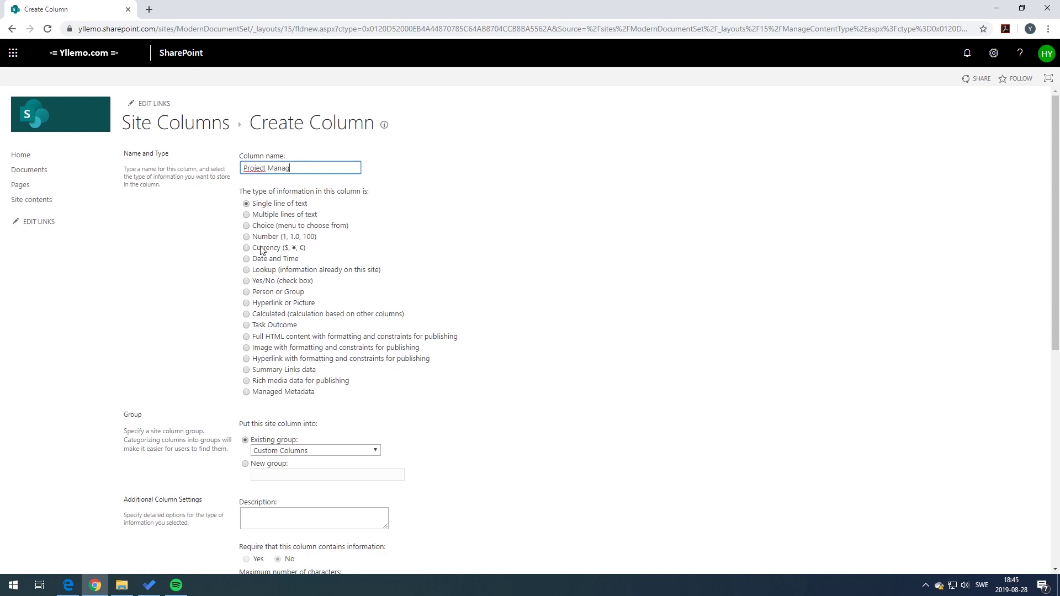
{"action": "left_click", "coordinate": [246, 293]}
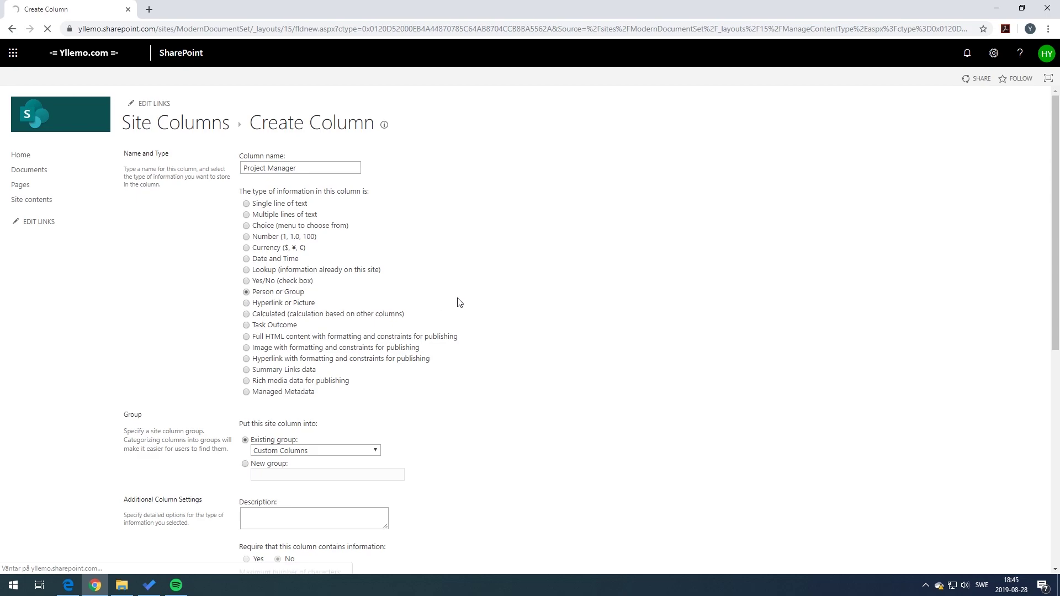
{"action": "scroll", "coordinate": [634, 488], "scroll_direction": "down", "scroll_amount": 8}
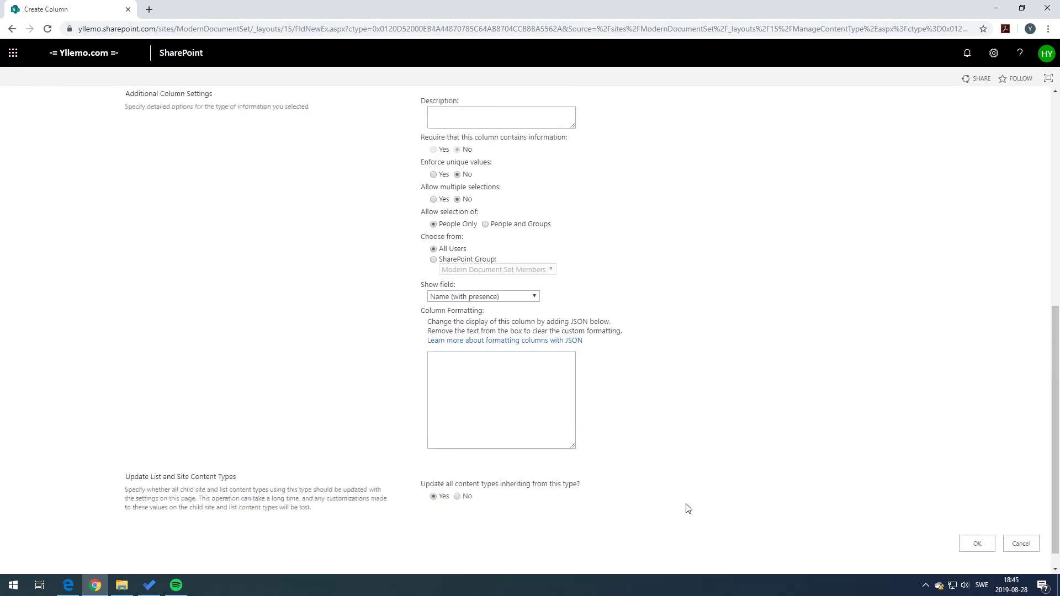
{"action": "left_click", "coordinate": [977, 524]}
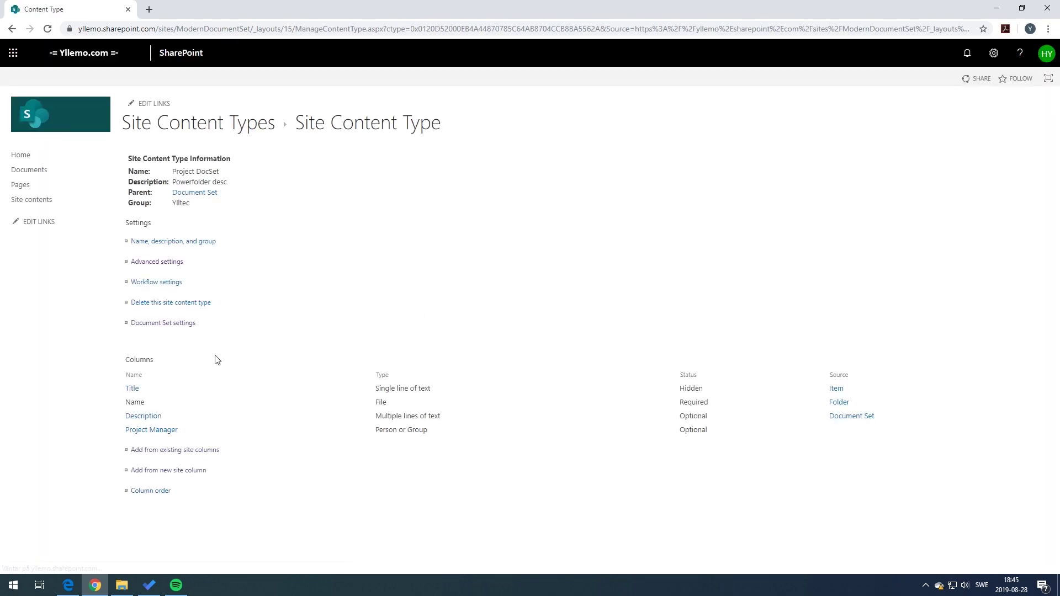
{"action": "left_click", "coordinate": [174, 475]}
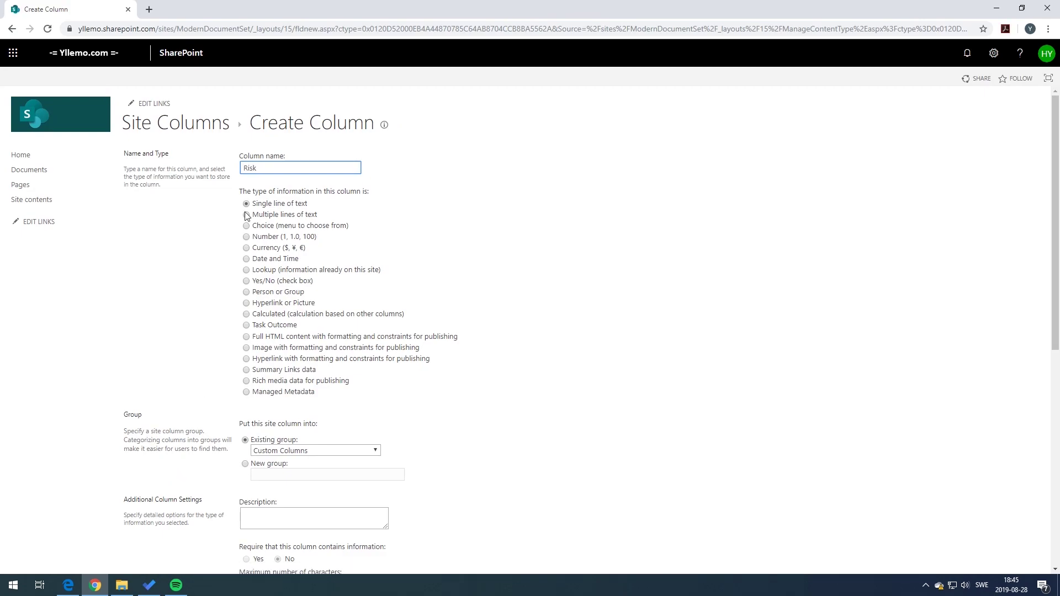
Create the Risk site column as a Choice column with options High and Low
{"action": "left_click", "coordinate": [246, 226]}
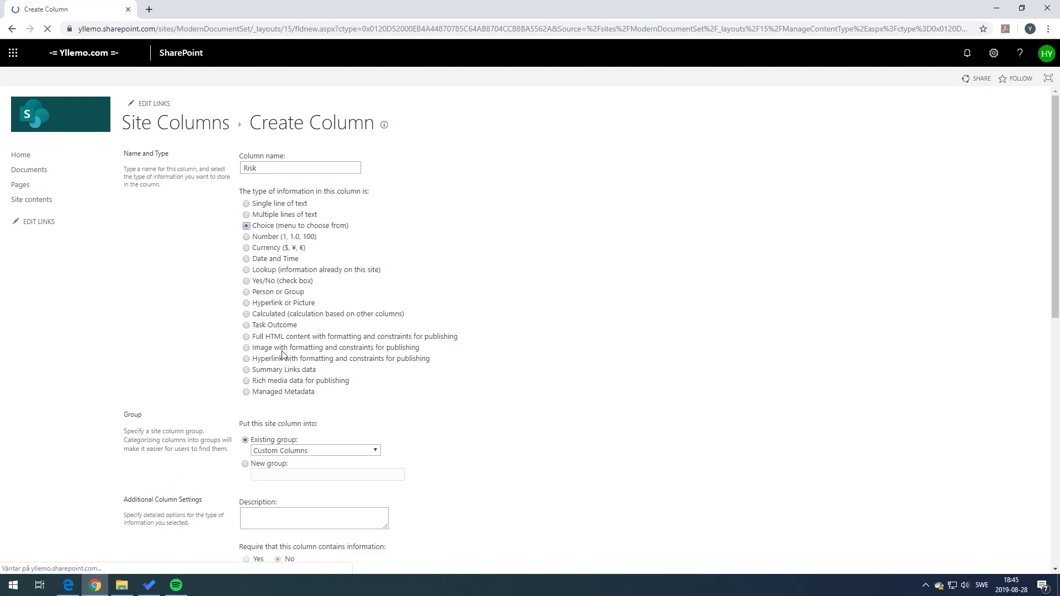
{"action": "scroll", "coordinate": [308, 484], "scroll_direction": "down", "scroll_amount": 4}
{"action": "left_click_drag", "start_coordinate": [294, 382], "coordinate": [200, 354]}
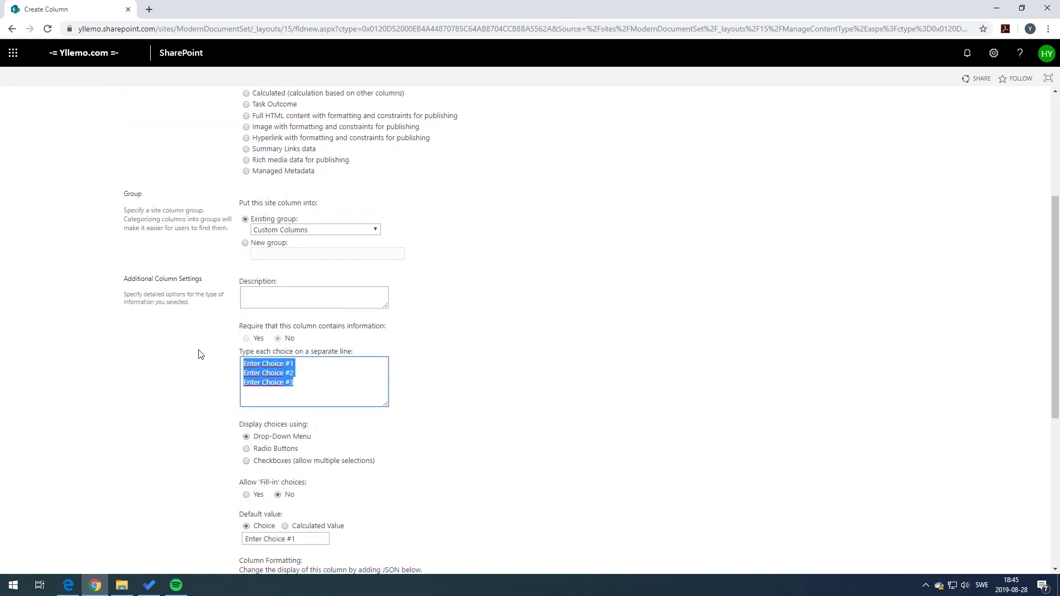
{"action": "type", "text": "High"}
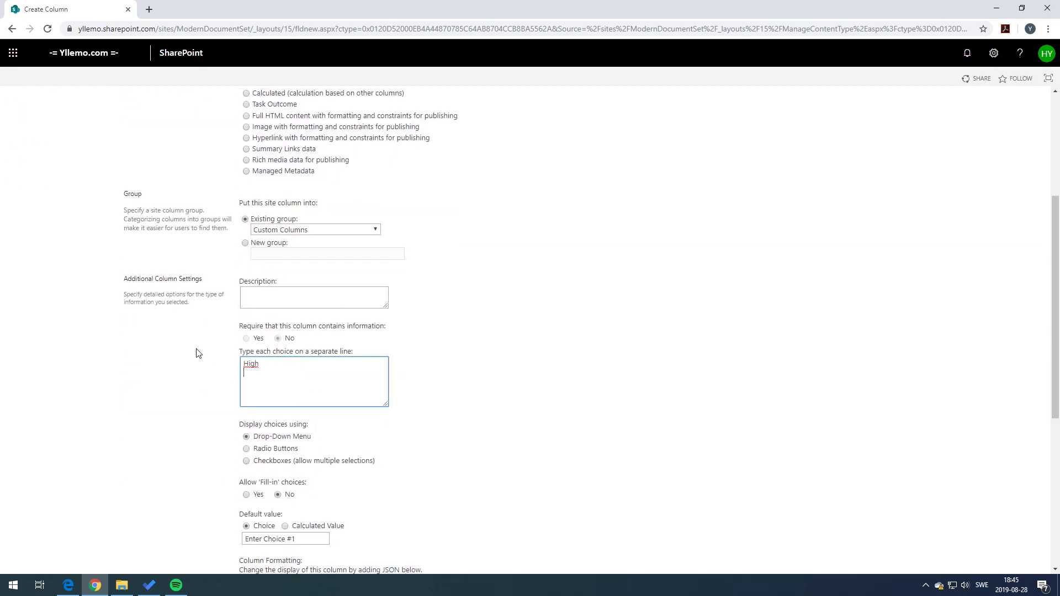
{"action": "type", "text": " Low"}
{"action": "scroll", "coordinate": [431, 386], "scroll_direction": "down", "scroll_amount": 6}
{"action": "left_click", "coordinate": [966, 512]}
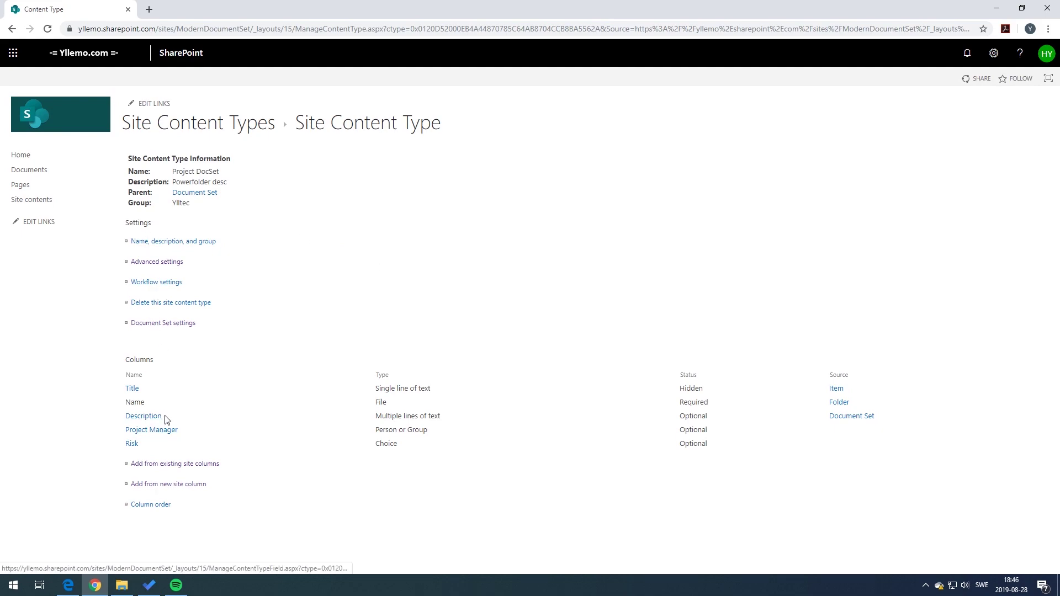
Add a new 'Value' site column of type Currency to Project DocSet
{"action": "left_click", "coordinate": [166, 485]}
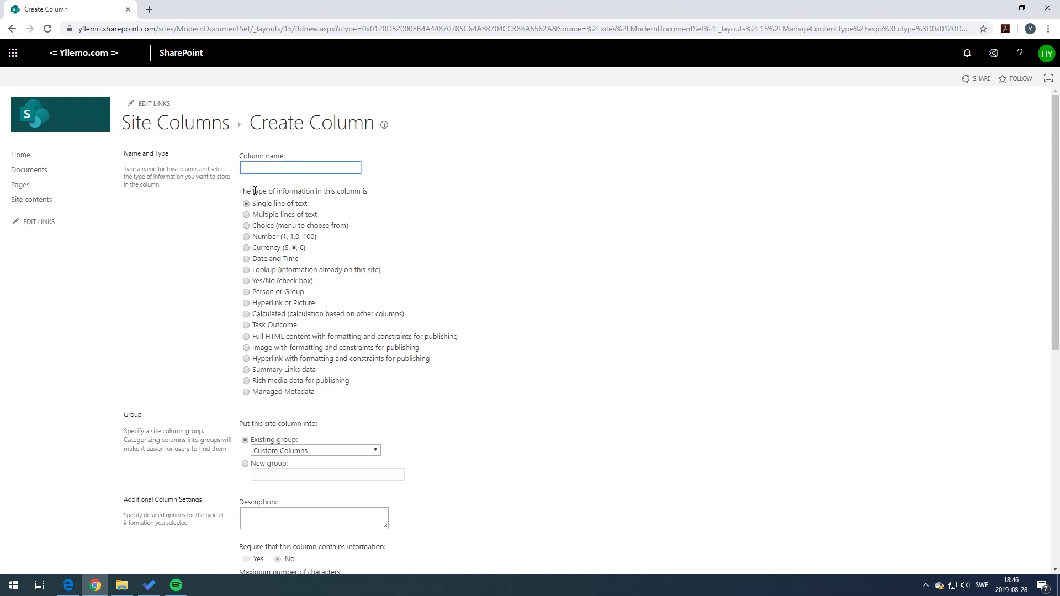
{"action": "left_click", "coordinate": [246, 247]}
{"action": "scroll", "coordinate": [439, 326], "scroll_direction": "down", "scroll_amount": 4}
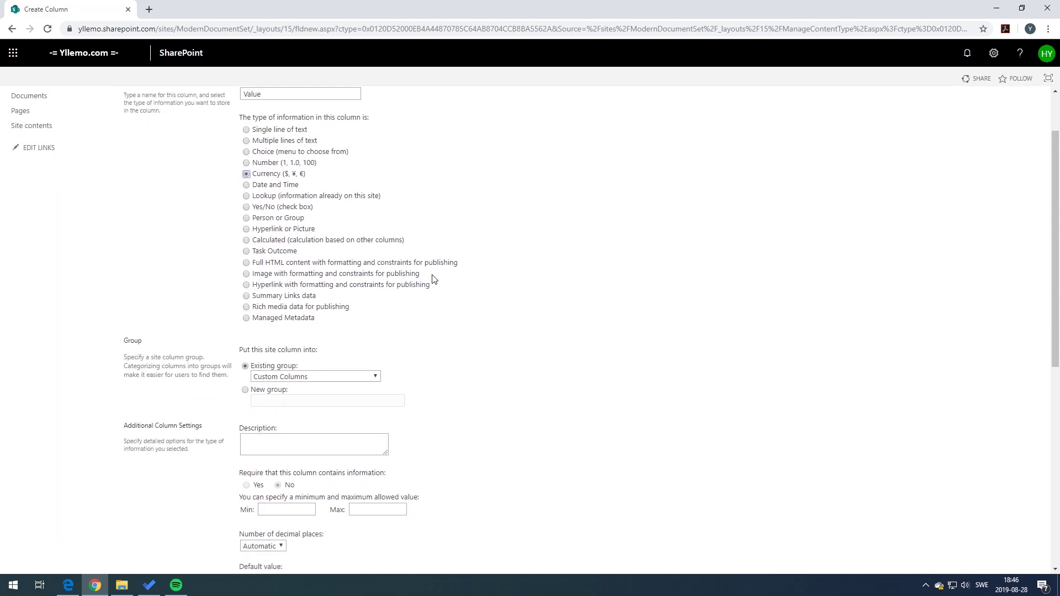
{"action": "scroll", "coordinate": [439, 326], "scroll_direction": "down", "scroll_amount": 5}
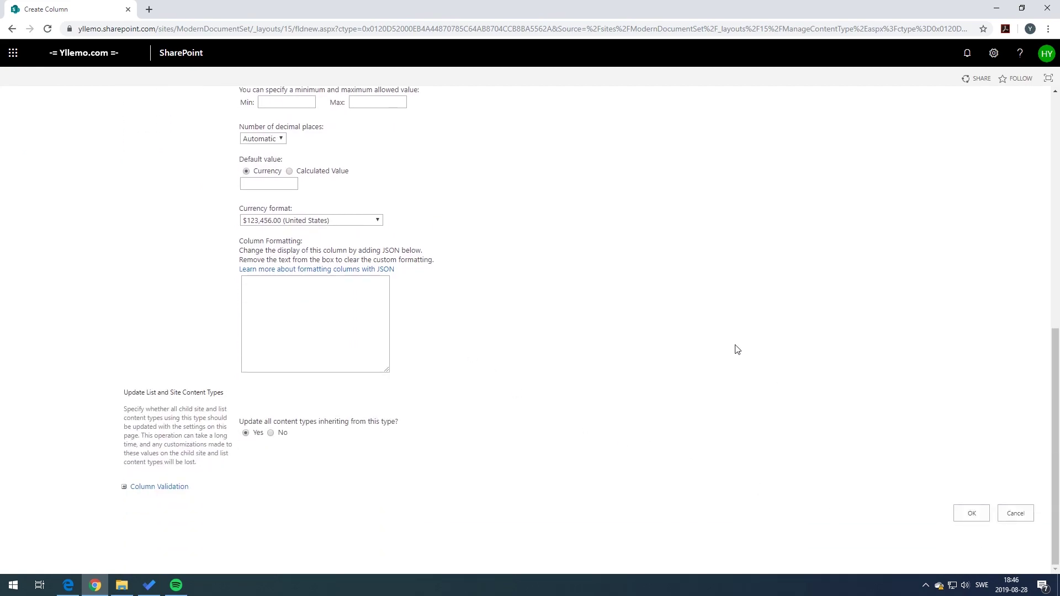
{"action": "left_click", "coordinate": [972, 513]}
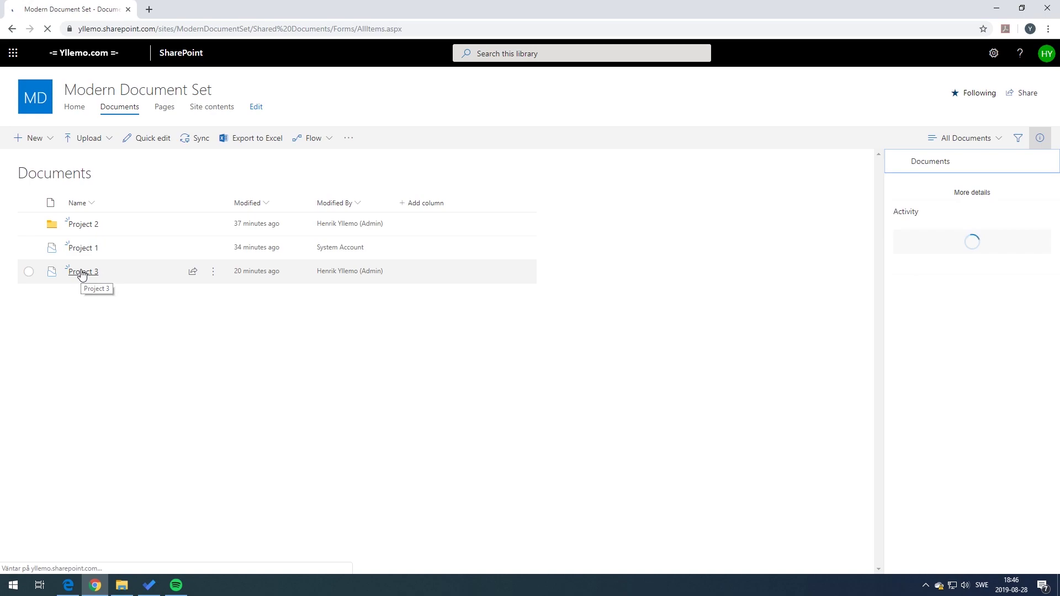
{"action": "left_click", "coordinate": [88, 274]}
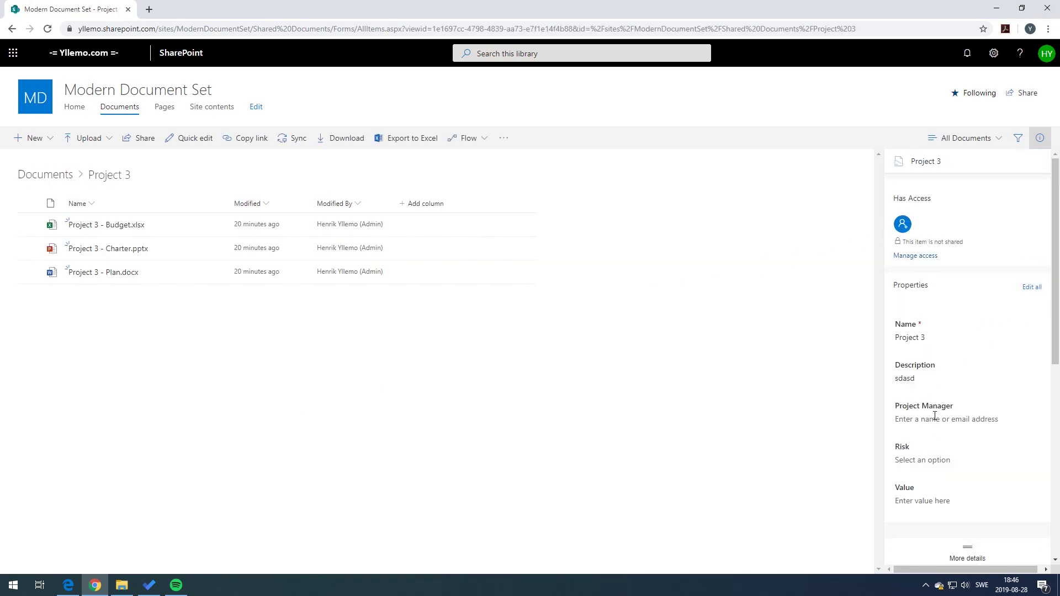
{"action": "left_click", "coordinate": [934, 417]}
{"action": "type", "text": "henrik"}
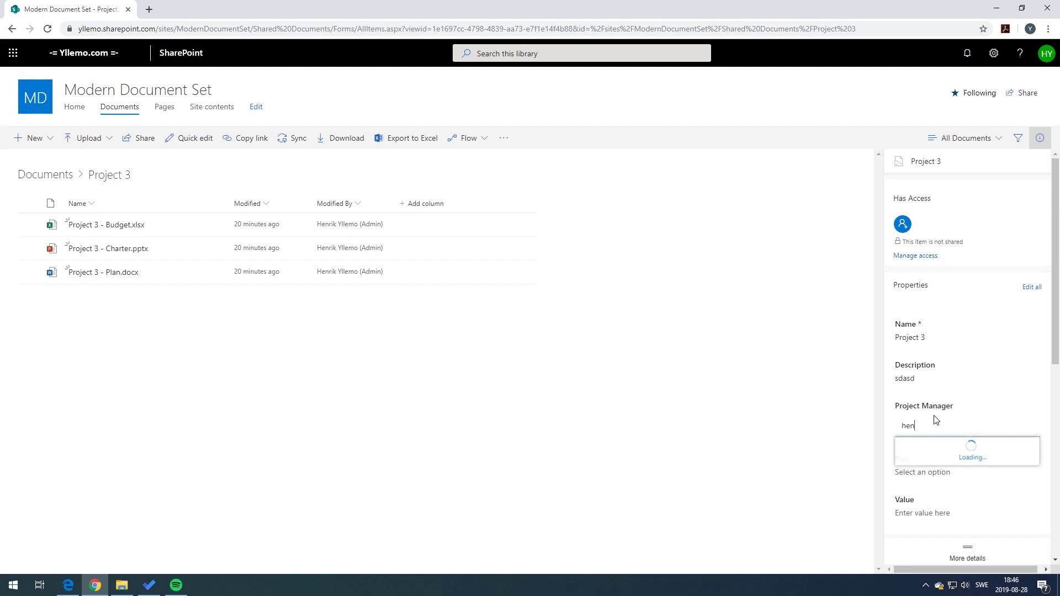
{"action": "left_click", "coordinate": [956, 453]}
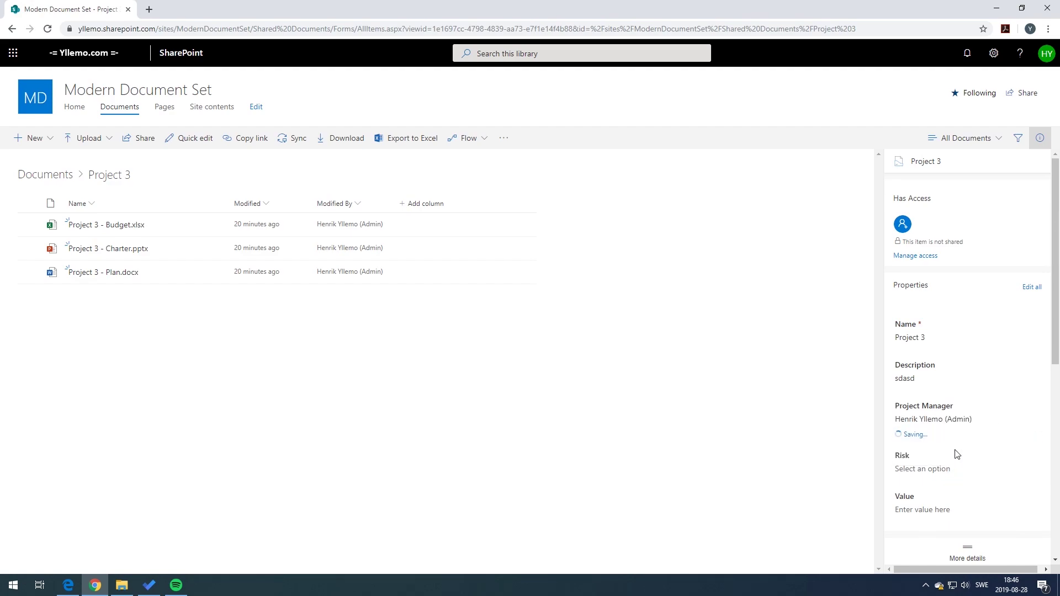
{"action": "left_click", "coordinate": [928, 466]}
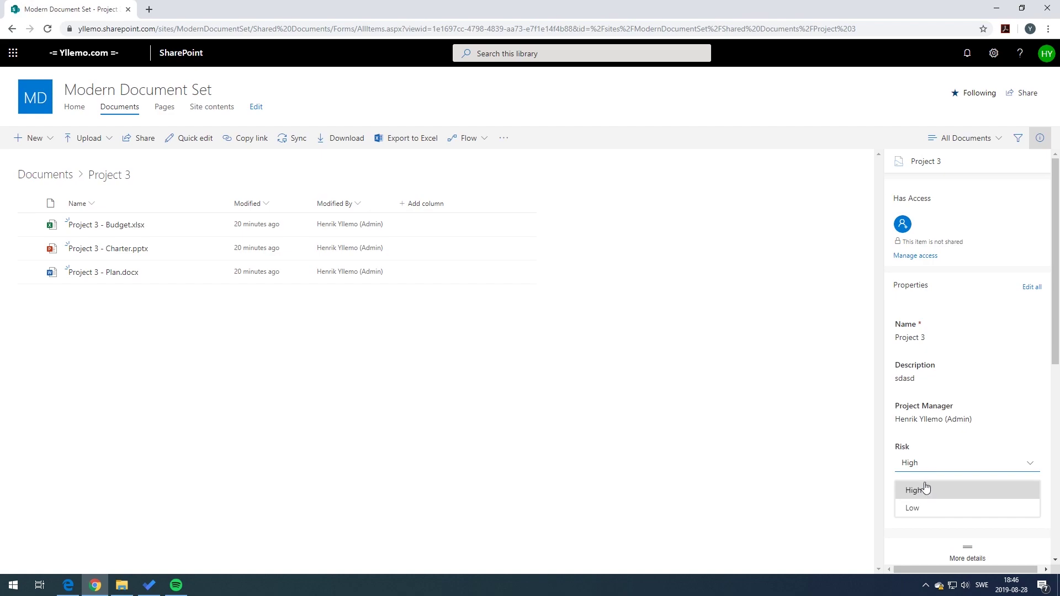
{"action": "left_click", "coordinate": [925, 496]}
{"action": "left_click", "coordinate": [925, 502]}
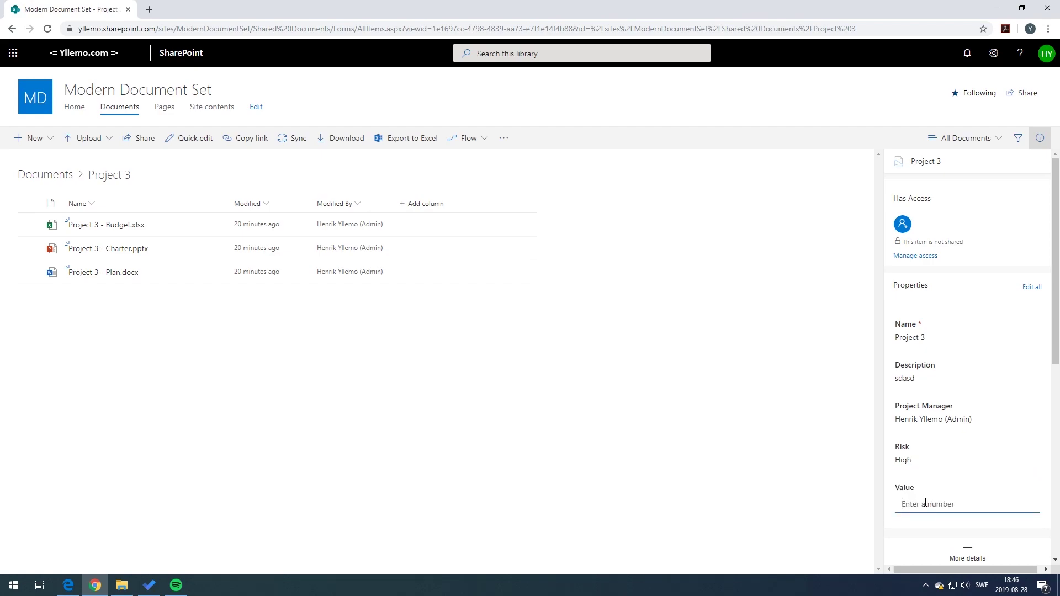
{"action": "type", "text": "100000000000"}
{"action": "key", "text": "Return"}
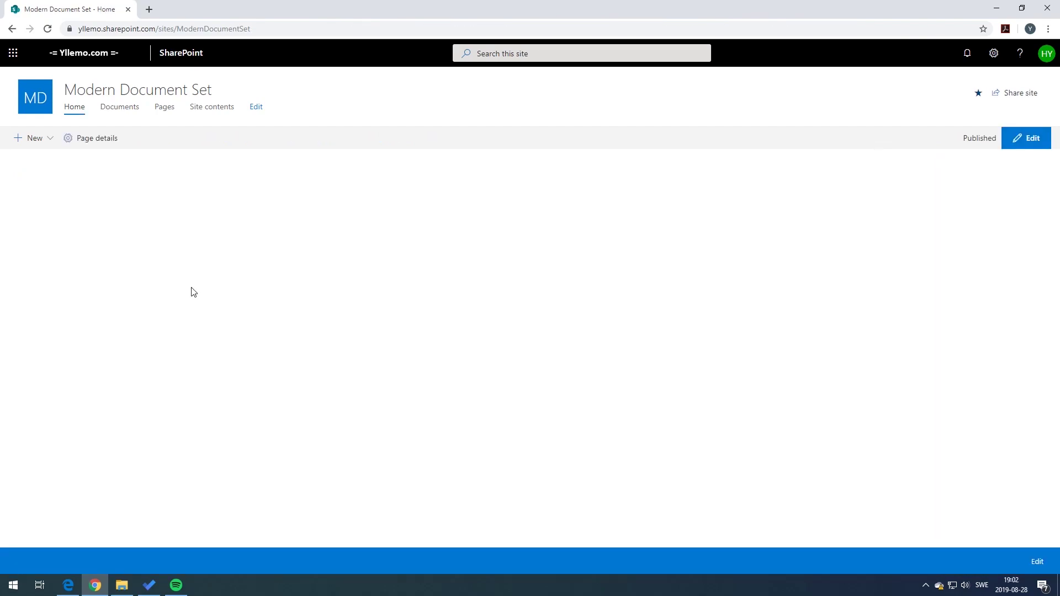
Show the Project Manager, Risk and Value columns in the Documents library view
{"action": "left_click", "coordinate": [133, 108]}
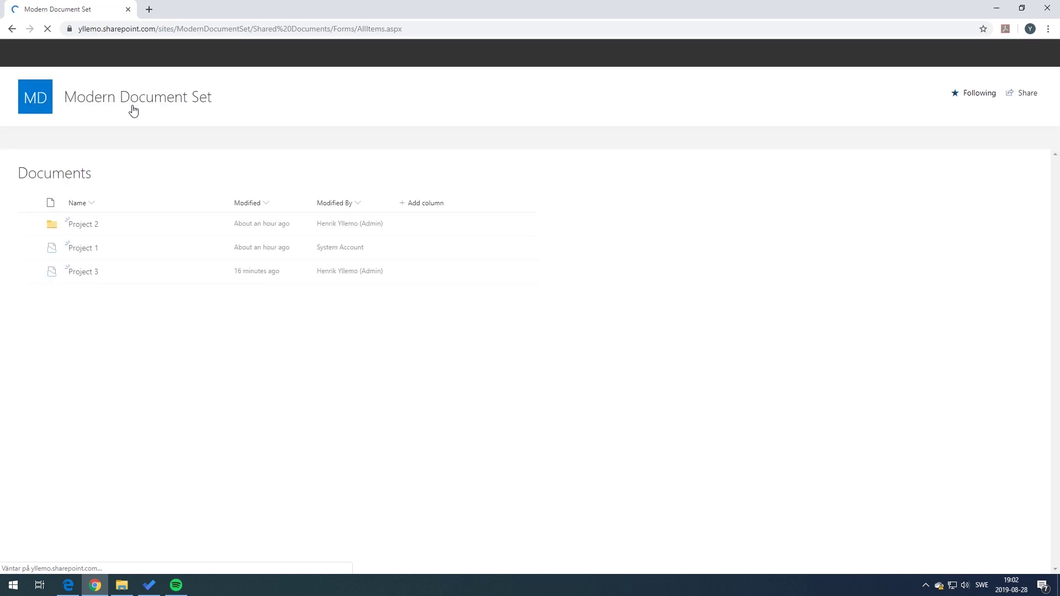
{"action": "left_click", "coordinate": [409, 203]}
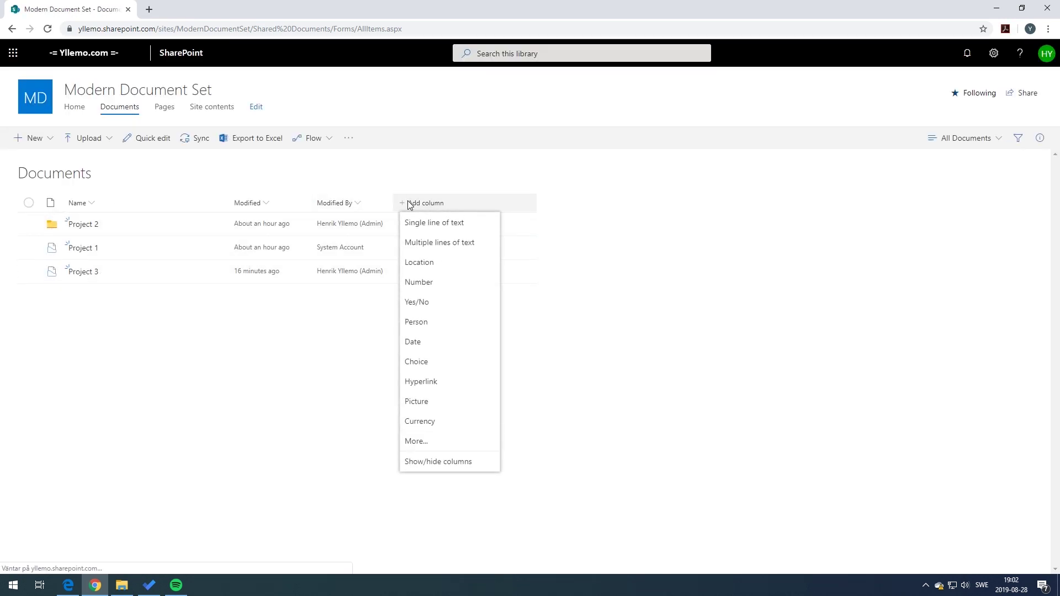
{"action": "left_click", "coordinate": [464, 463]}
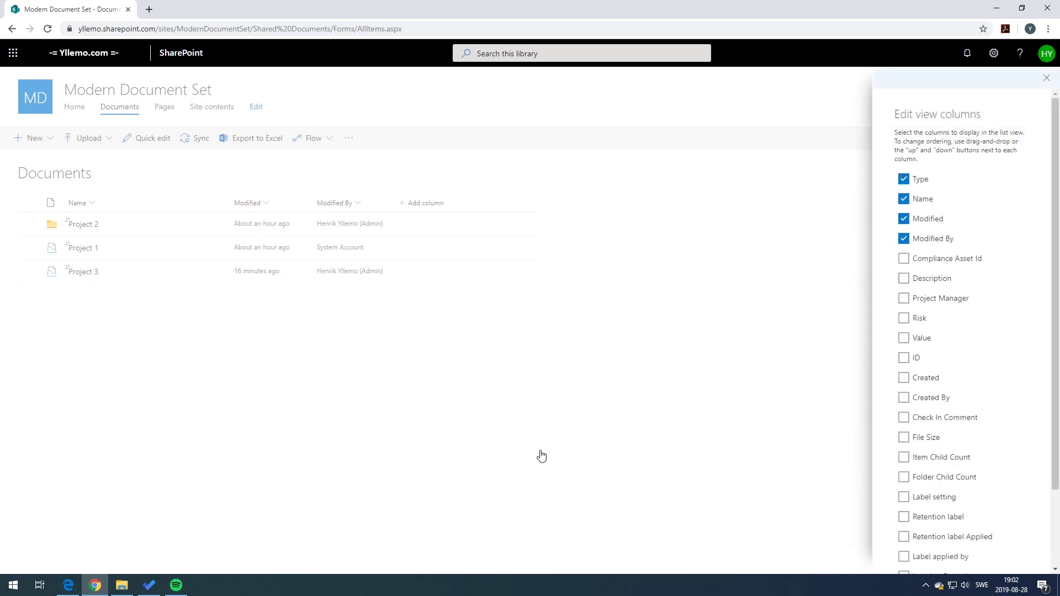
{"action": "left_click", "coordinate": [904, 298]}
{"action": "left_click", "coordinate": [903, 318]}
{"action": "left_click", "coordinate": [904, 338]}
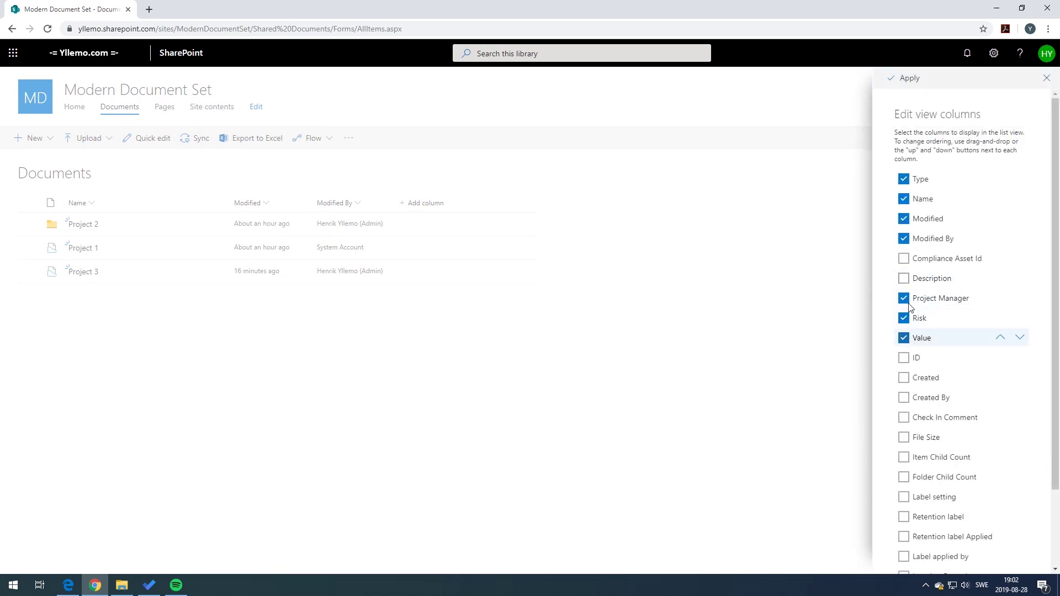
{"action": "left_click", "coordinate": [906, 77]}
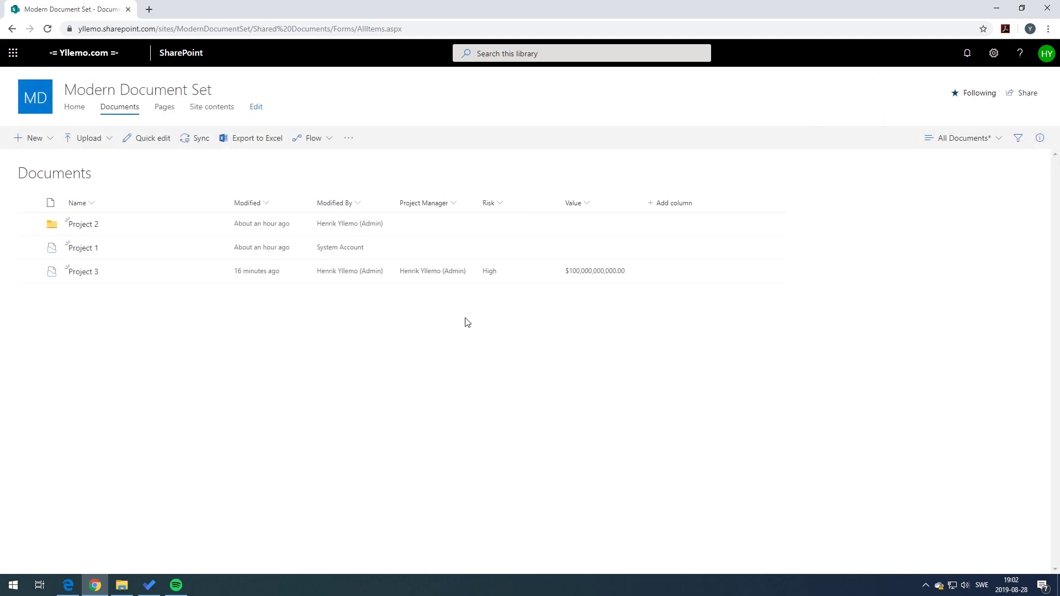
Format the Risk column with background colours: Low green, High red, and save
{"action": "left_click", "coordinate": [503, 204]}
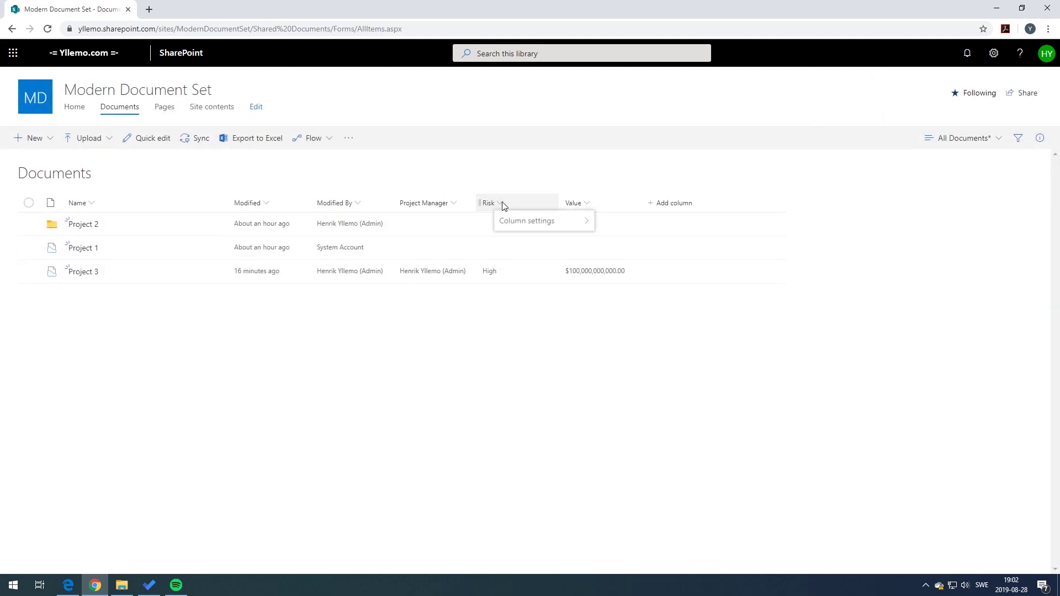
{"action": "mouse_move", "coordinate": [546, 305]}
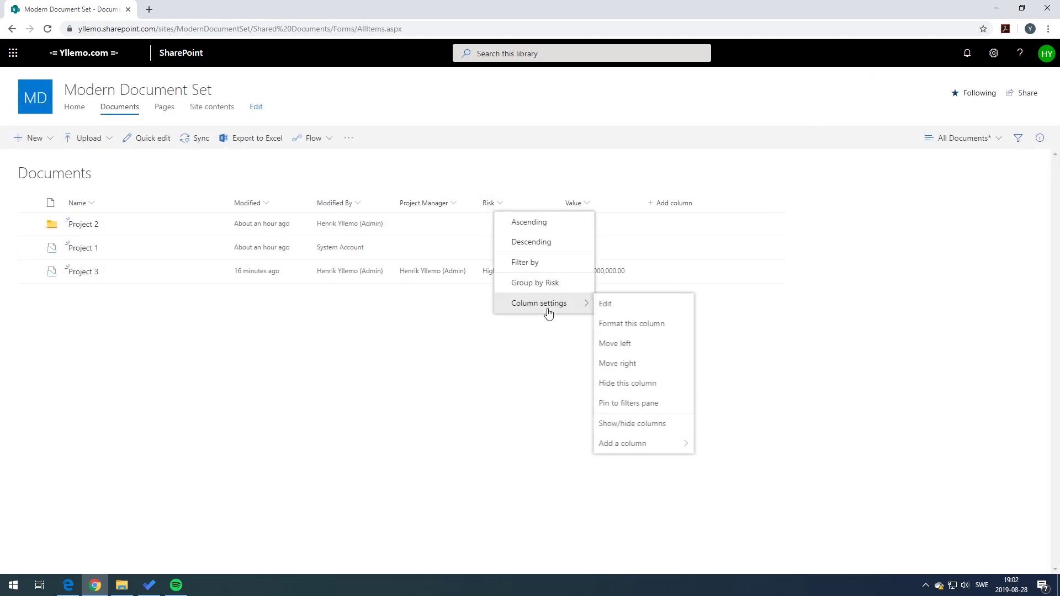
{"action": "left_click", "coordinate": [653, 325]}
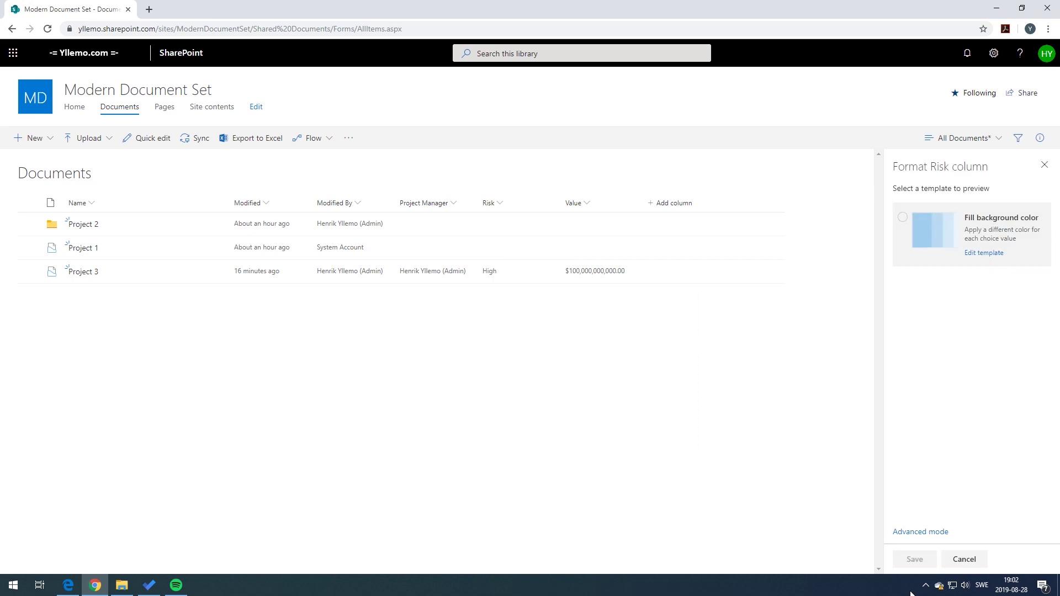
{"action": "left_click", "coordinate": [989, 253]}
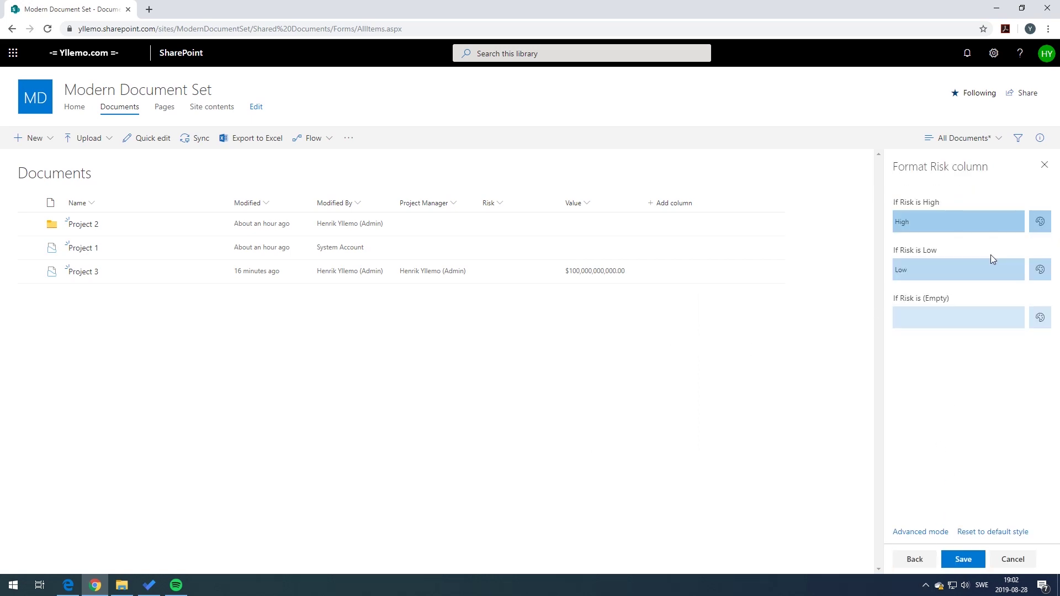
{"action": "left_click", "coordinate": [1040, 270]}
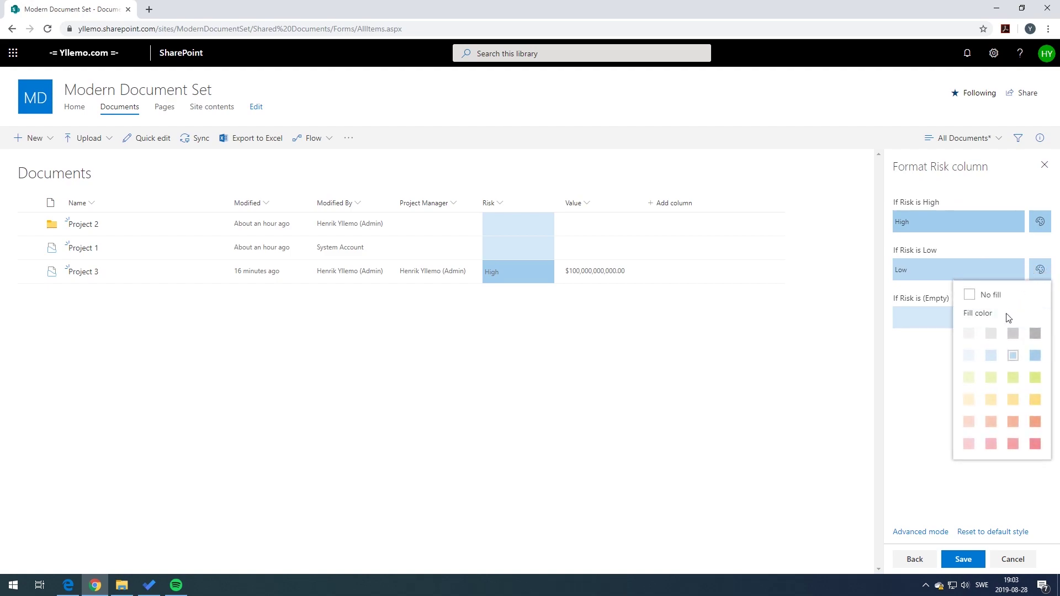
{"action": "left_click", "coordinate": [991, 377]}
{"action": "left_click", "coordinate": [1040, 221]}
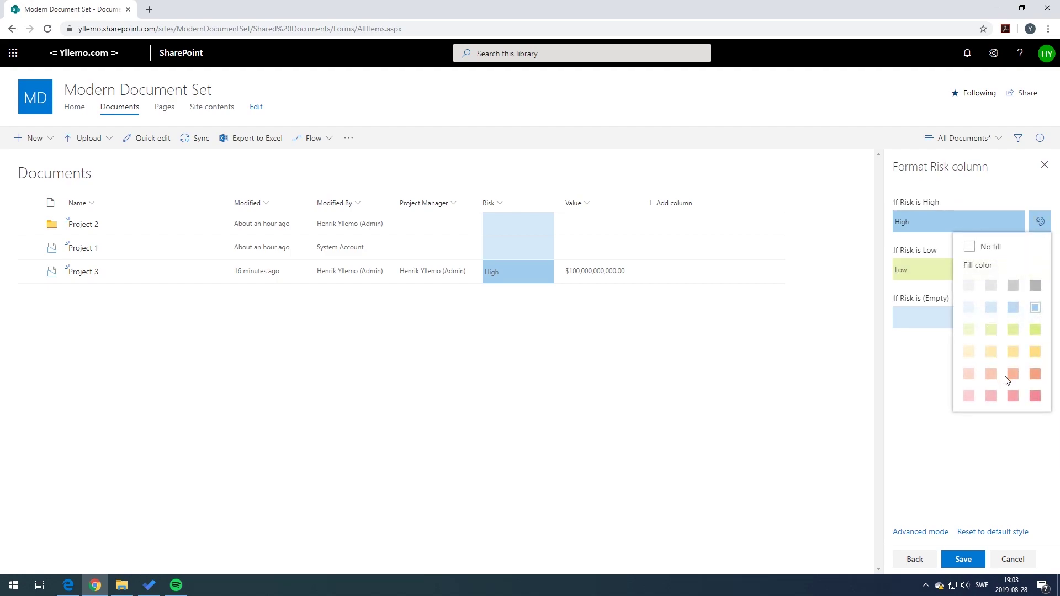
{"action": "left_click", "coordinate": [1035, 396]}
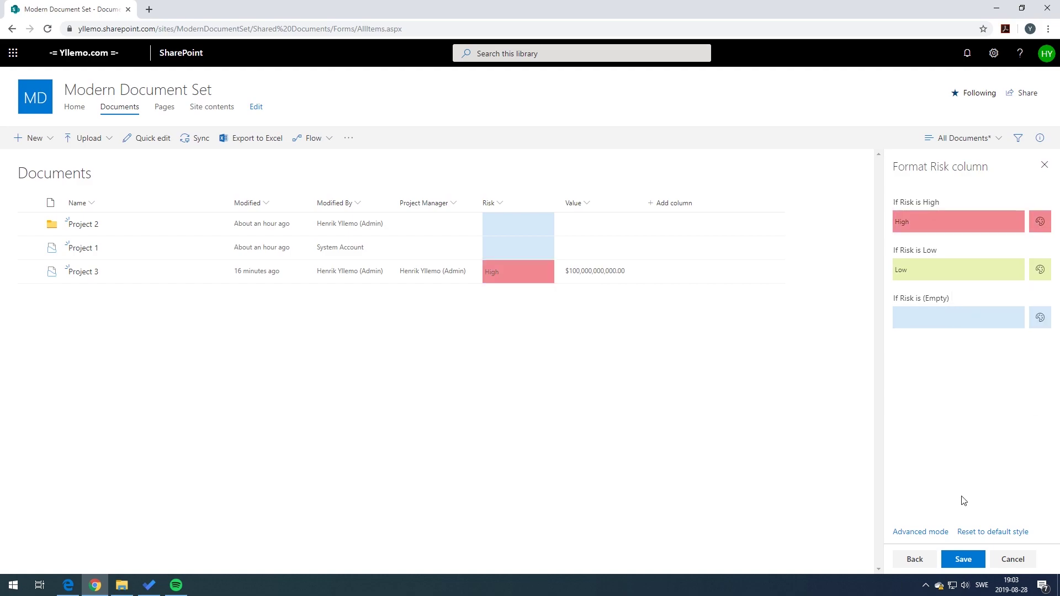
{"action": "left_click", "coordinate": [964, 560]}
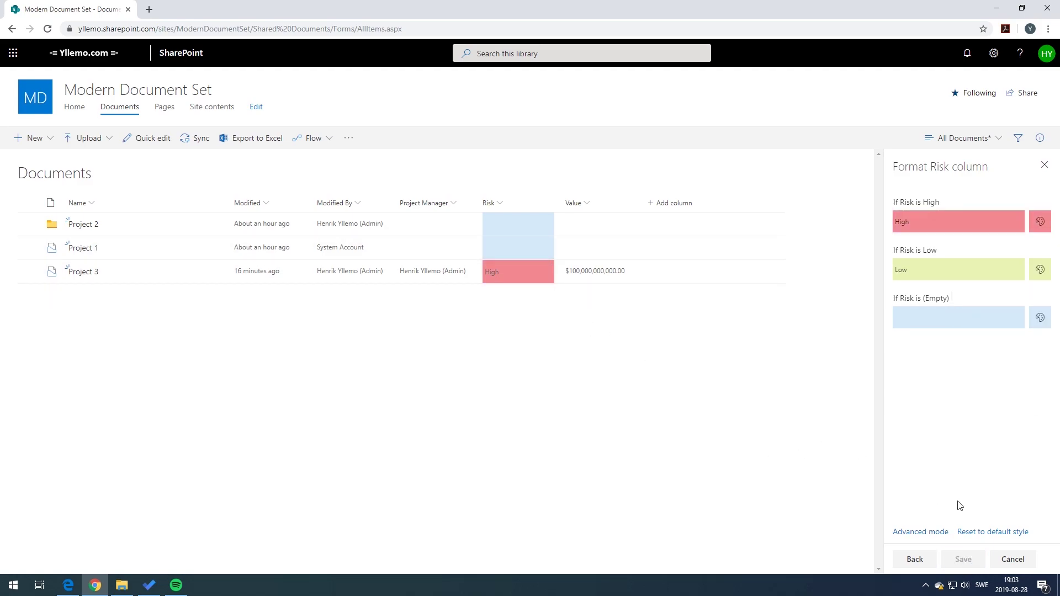
Save the Risk column formatting again in Advanced mode as JSON and close the pane
{"action": "left_click", "coordinate": [935, 535]}
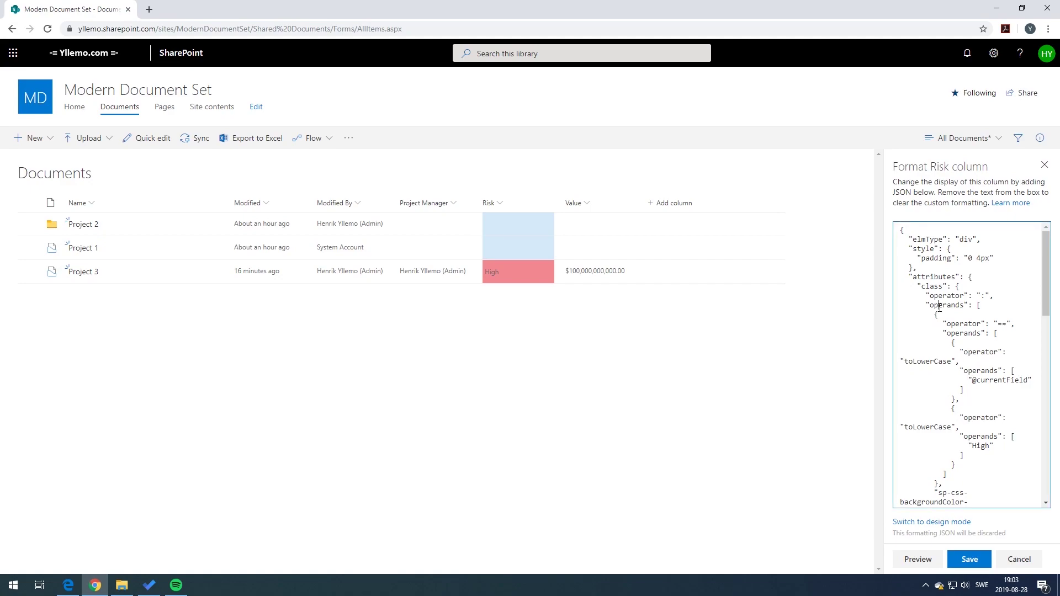
{"action": "scroll", "coordinate": [958, 332], "scroll_direction": "down", "scroll_amount": 5}
{"action": "scroll", "coordinate": [958, 339], "scroll_direction": "up", "scroll_amount": 5}
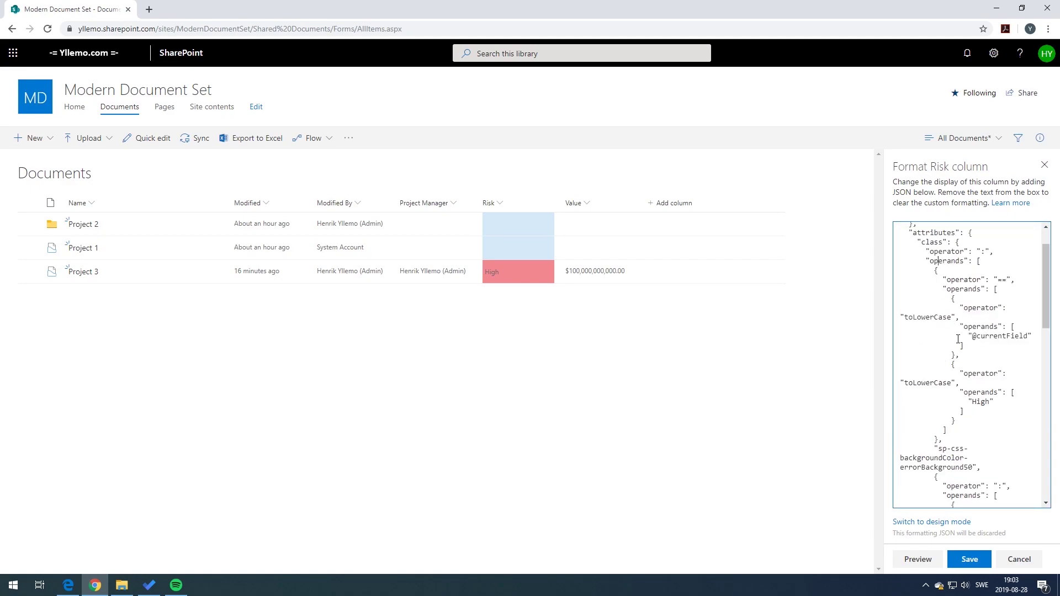
{"action": "left_click", "coordinate": [967, 566]}
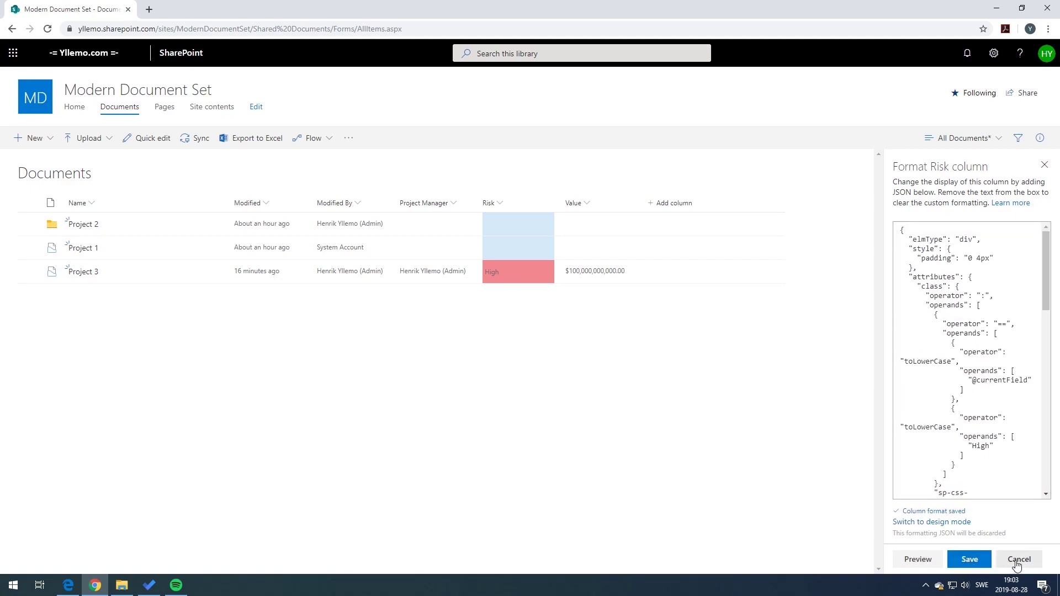
{"action": "left_click", "coordinate": [1016, 559]}
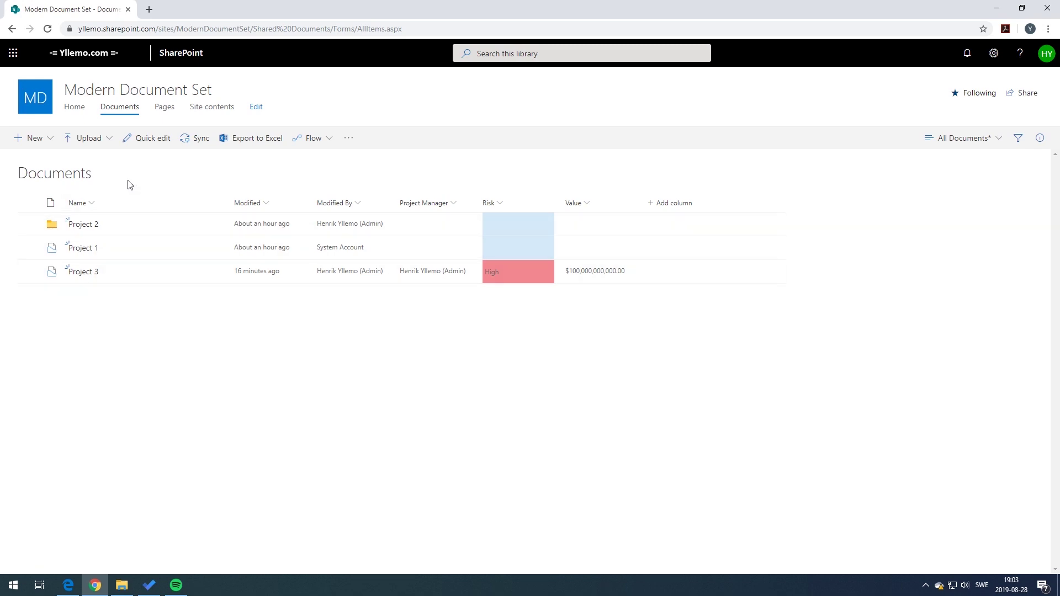